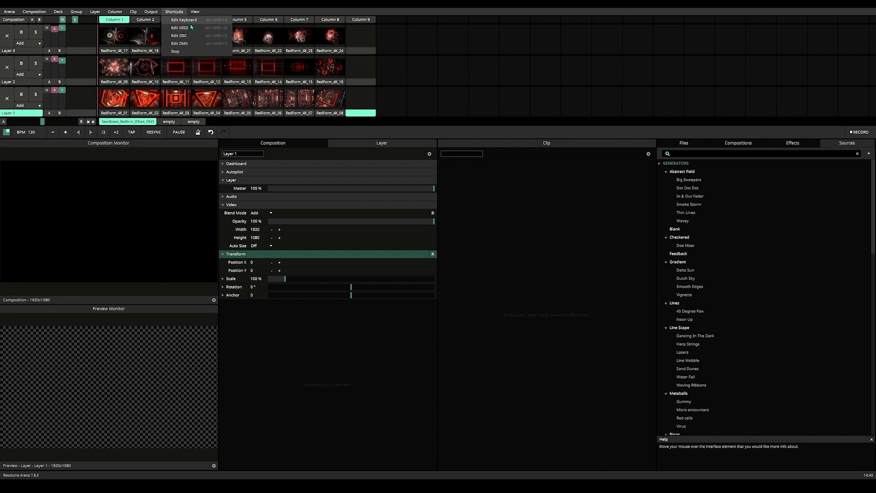
Assign keyboard shortcuts numpad 1, 2 and 3 to selecting Layers 1, 2 and 3, and leave shortcut editing.
{"action": "left_click", "coordinate": [193, 21]}
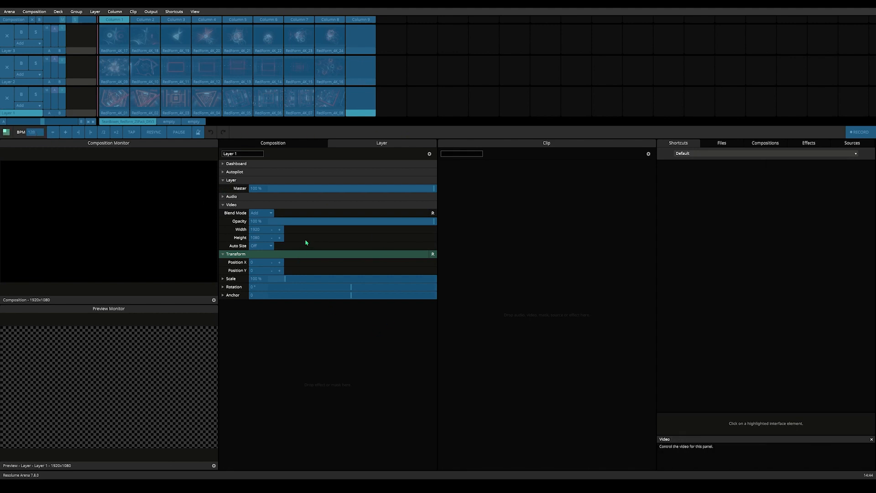
{"action": "left_click", "coordinate": [26, 114]}
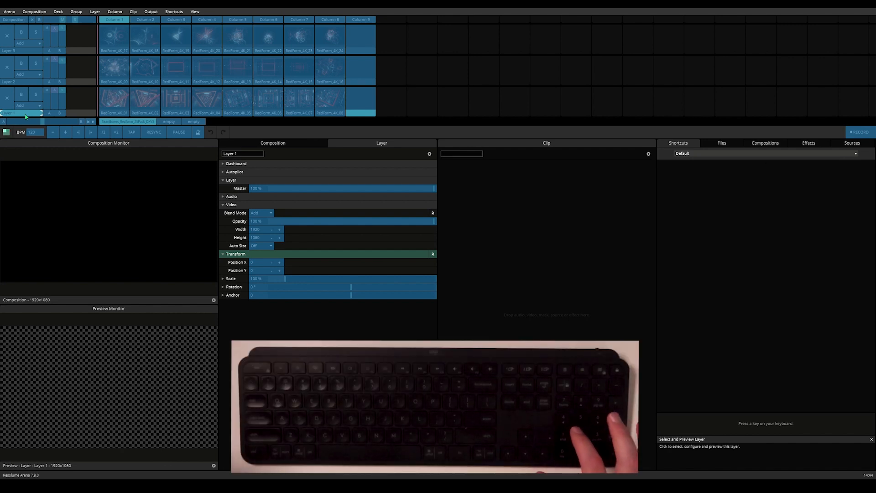
{"action": "key", "text": "KP_1"}
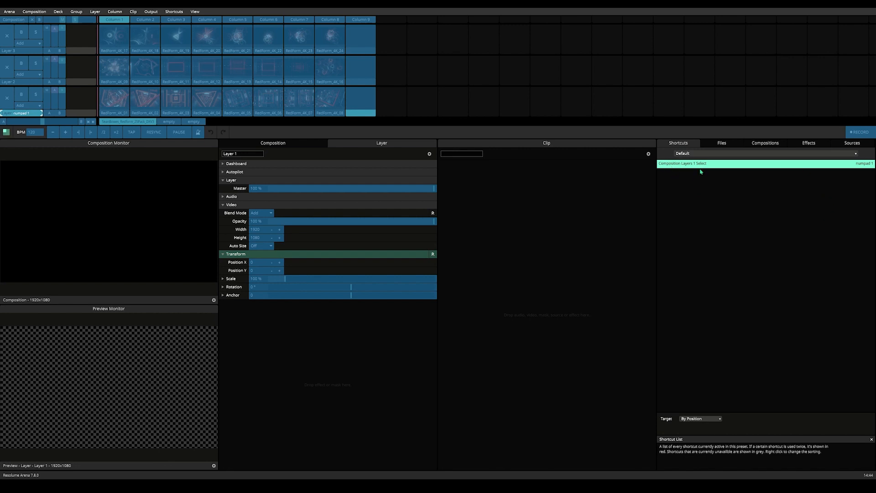
{"action": "left_click", "coordinate": [23, 86]}
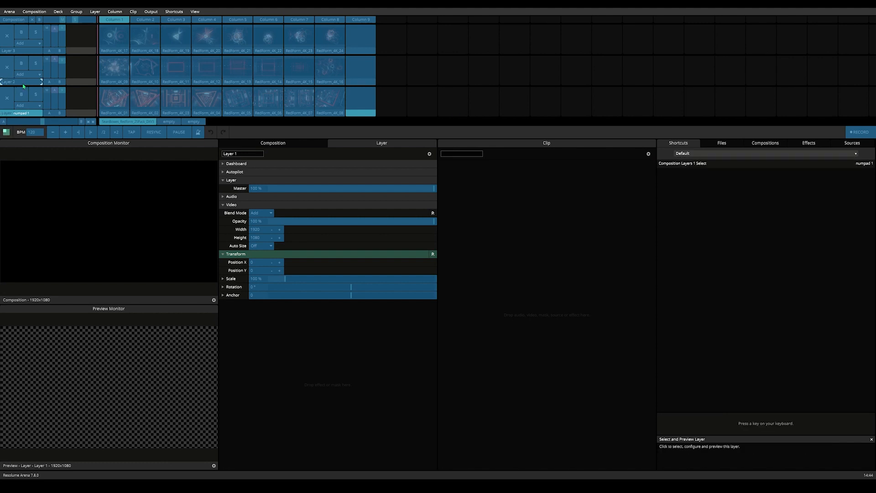
{"action": "key", "text": "KP_2"}
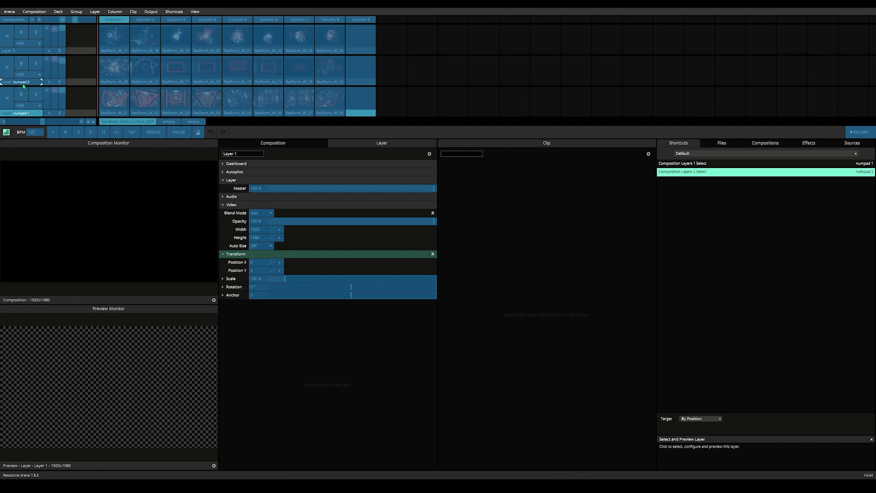
{"action": "left_click", "coordinate": [13, 53]}
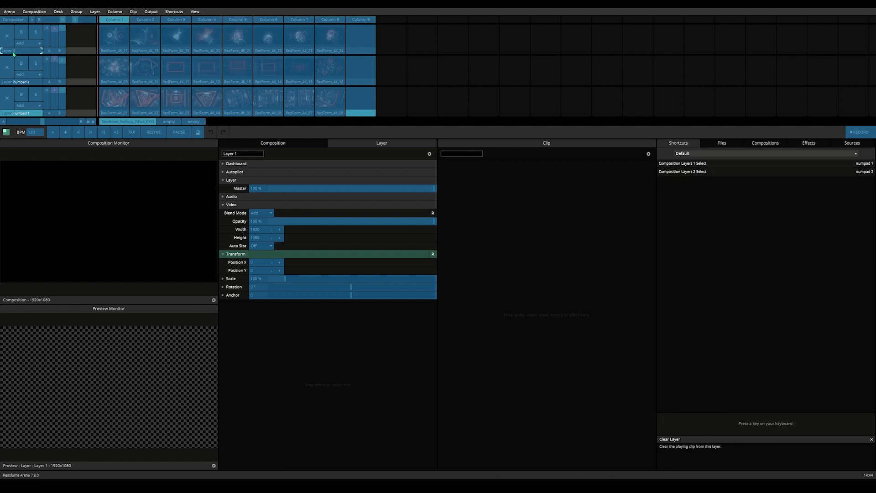
{"action": "key", "text": "KP_3"}
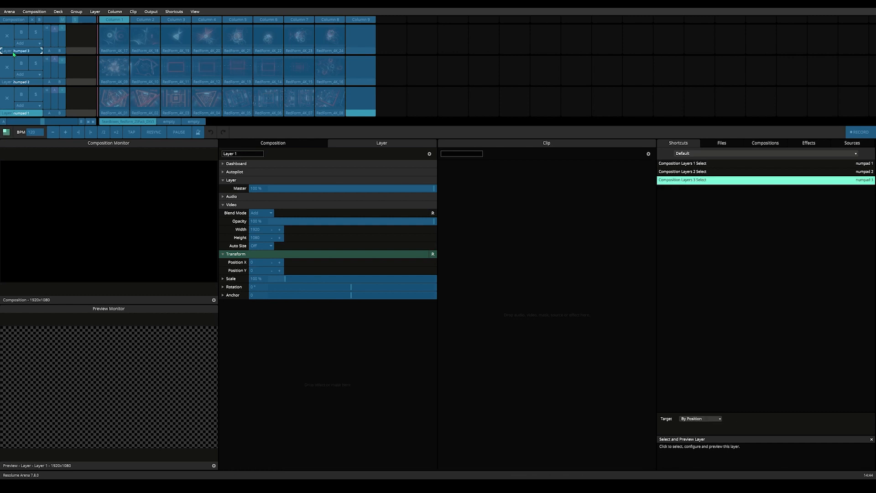
{"action": "left_click", "coordinate": [182, 13]}
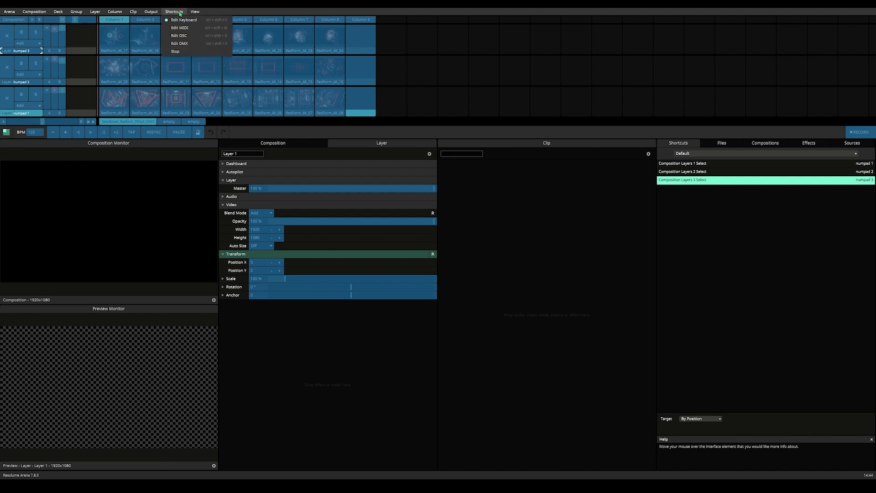
{"action": "left_click", "coordinate": [180, 53]}
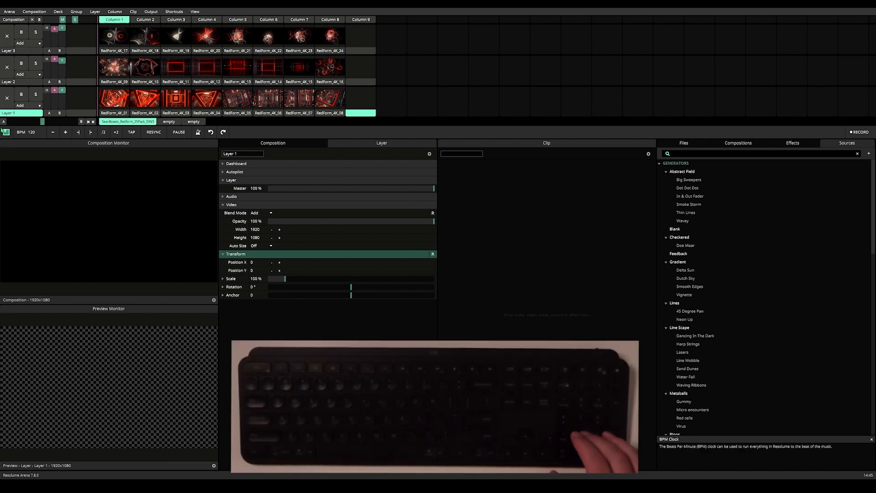
Test the layer shortcuts by switching the selection repeatedly among Layers 1, 2 and 3, ending on Layer 1.
{"action": "key", "text": "2"}
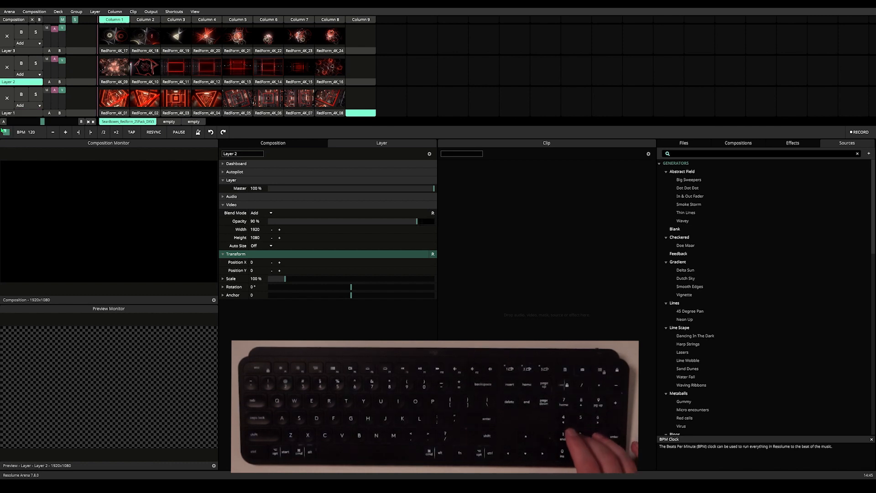
{"action": "key", "text": "3"}
{"action": "key", "text": "2"}
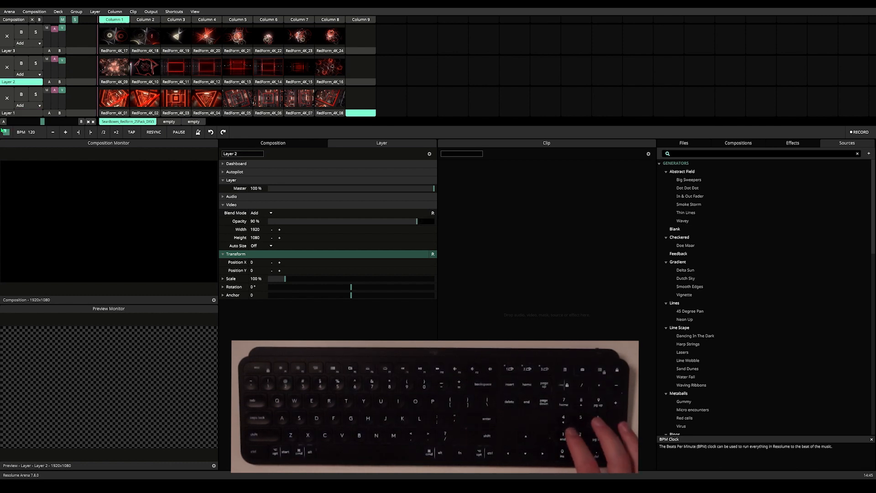
{"action": "key", "text": "1"}
{"action": "key", "text": "2"}
{"action": "key", "text": "3"}
{"action": "key", "text": "2"}
{"action": "key", "text": "1"}
{"action": "key", "text": "2"}
{"action": "key", "text": "3"}
{"action": "key", "text": "1"}
{"action": "key", "text": "2"}
{"action": "key", "text": "3"}
{"action": "key", "text": "1"}
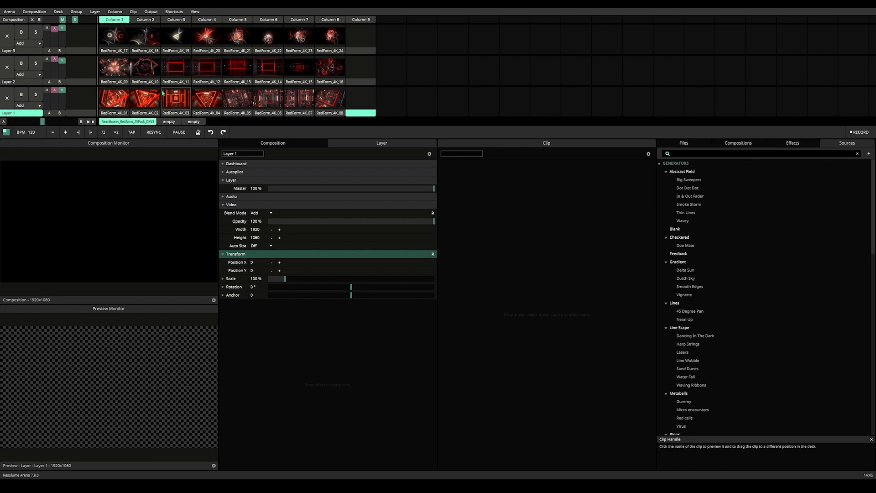
Assign keyboard shortcuts A, S, D and F to the first four clips of Layer 1, and leave shortcut editing.
{"action": "left_click", "coordinate": [173, 12]}
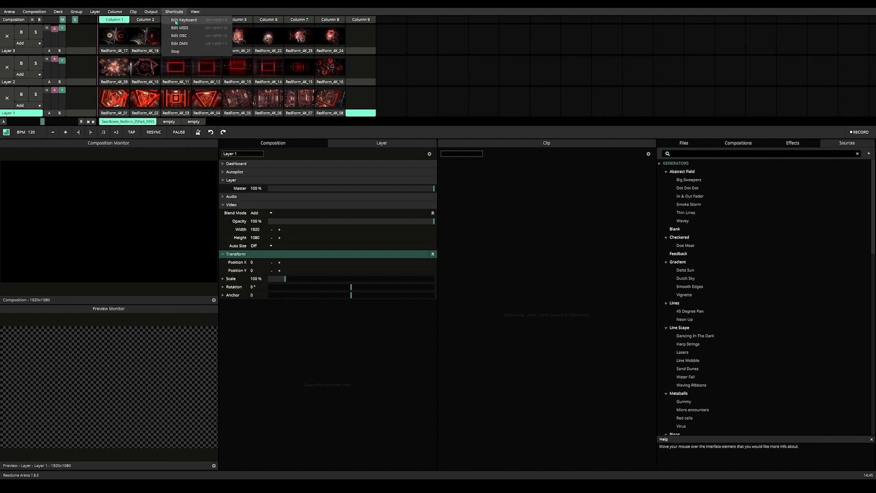
{"action": "left_click", "coordinate": [175, 20]}
{"action": "left_click", "coordinate": [117, 101]}
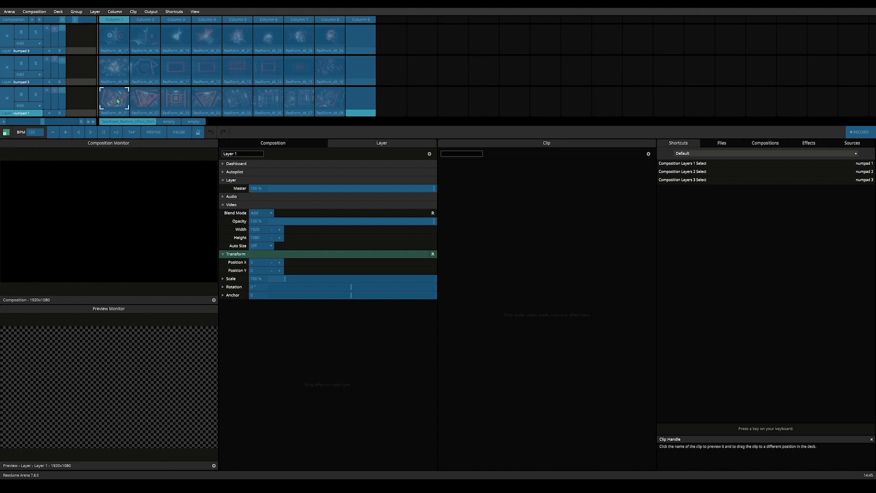
{"action": "key", "text": "a"}
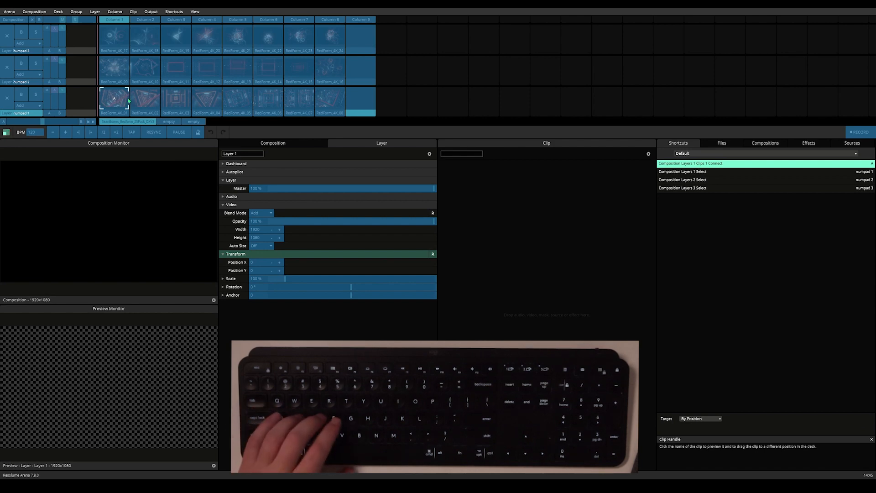
{"action": "left_click", "coordinate": [154, 100]}
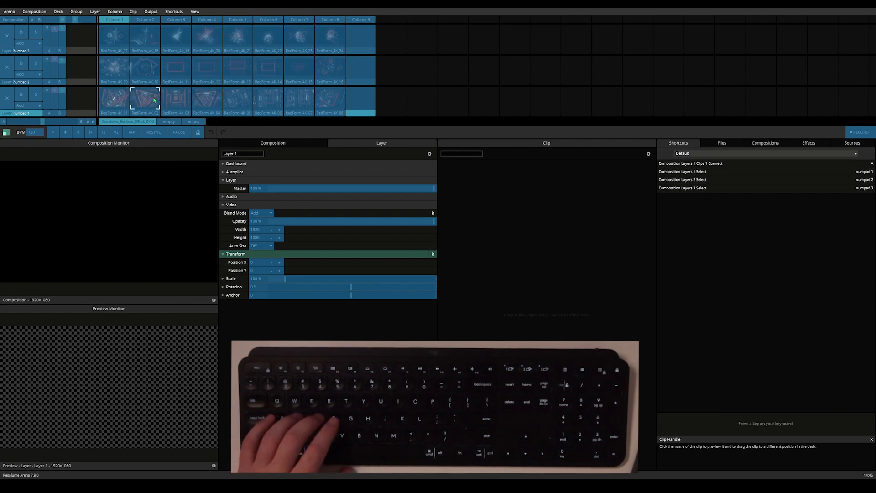
{"action": "key", "text": "s"}
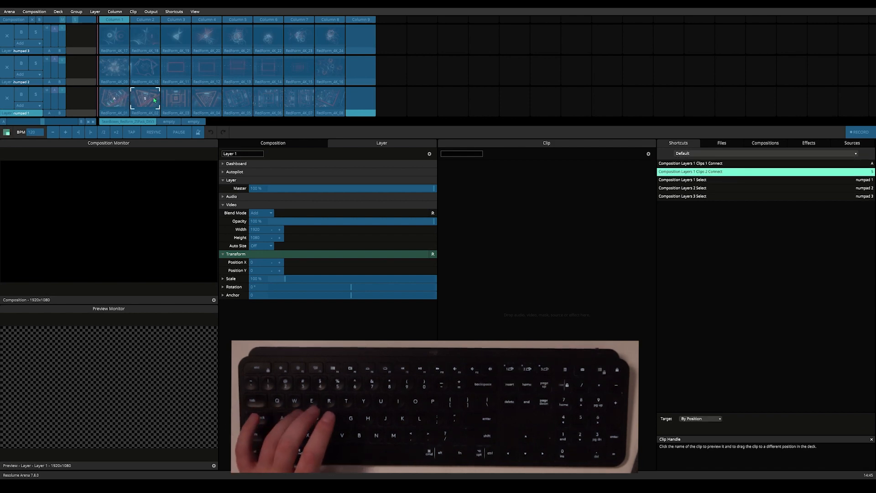
{"action": "left_click", "coordinate": [178, 102]}
{"action": "key", "text": "d"}
{"action": "left_click", "coordinate": [208, 106]}
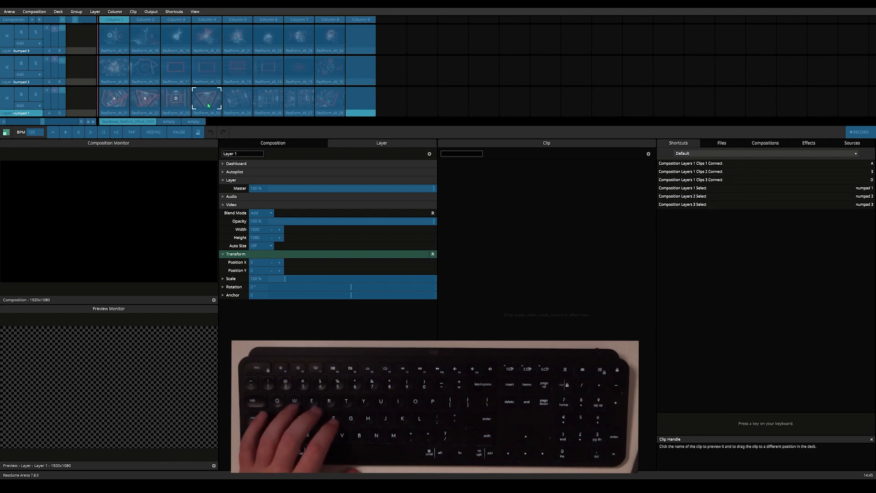
{"action": "key", "text": "f"}
{"action": "left_click", "coordinate": [195, 12]}
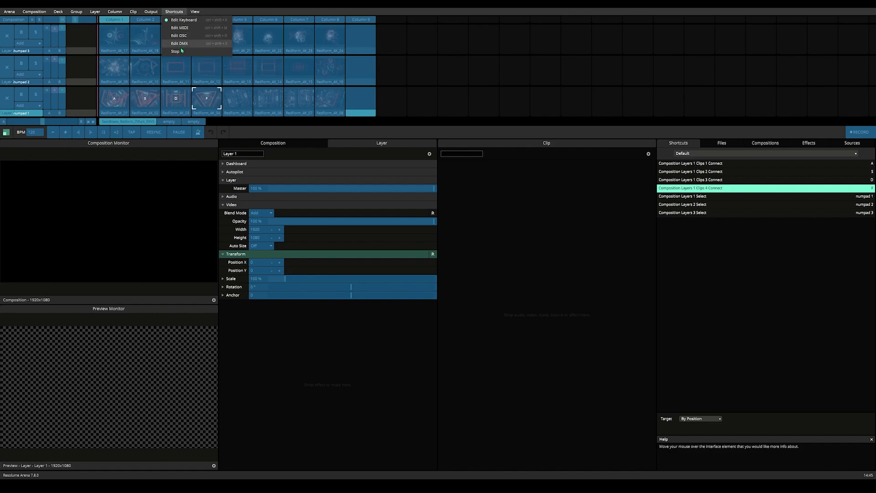
{"action": "left_click", "coordinate": [181, 51]}
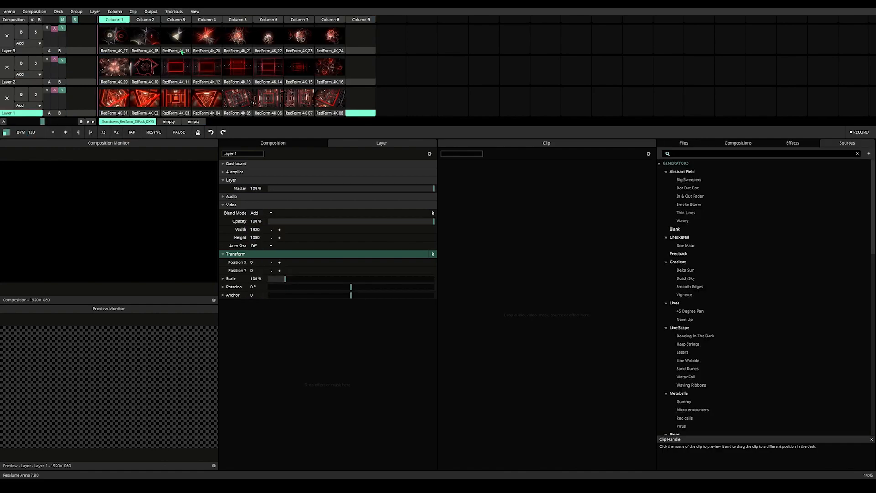
Test the clip shortcuts by triggering the first four Layer 1 clips in varying order, ending on RedForm_4K_01.
{"action": "key", "text": "f"}
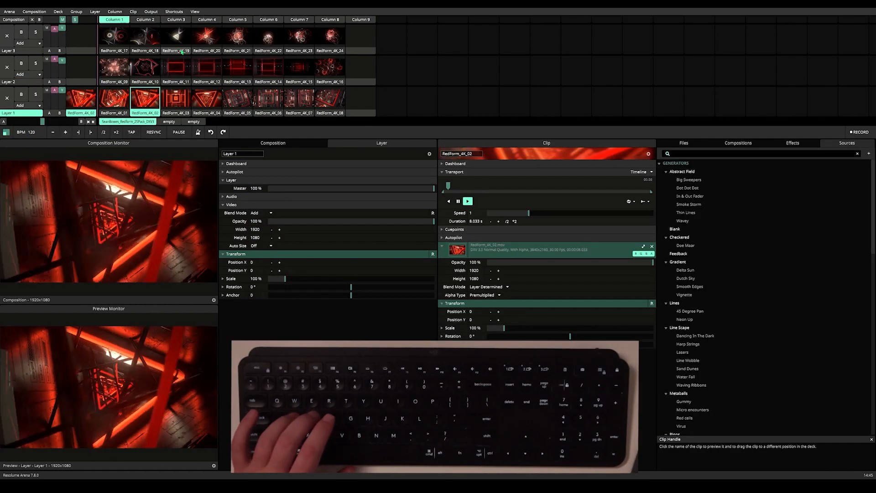
{"action": "key", "text": "d"}
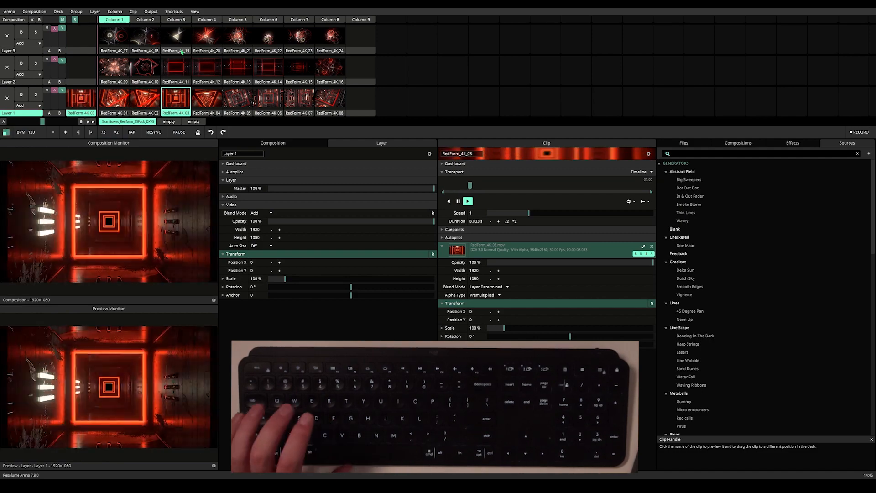
{"action": "key", "text": "v"}
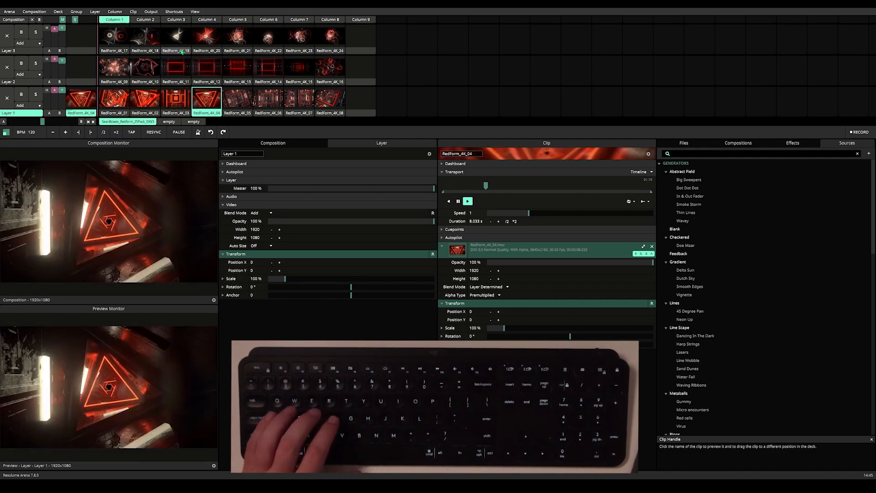
{"action": "key", "text": "a"}
{"action": "key", "text": "s"}
{"action": "key", "text": "d"}
{"action": "key", "text": "f"}
{"action": "key", "text": "d"}
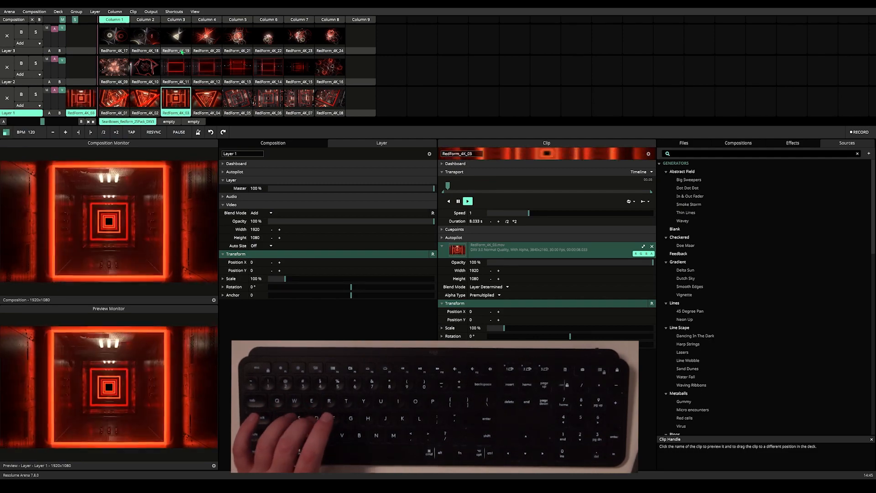
{"action": "key", "text": "s"}
{"action": "key", "text": "a"}
{"action": "key", "text": "s"}
{"action": "key", "text": "d"}
{"action": "key", "text": "f"}
{"action": "key", "text": "d"}
{"action": "key", "text": "s"}
{"action": "key", "text": "a"}
{"action": "key", "text": "s"}
{"action": "key", "text": "d"}
{"action": "key", "text": "s"}
{"action": "key", "text": "a"}
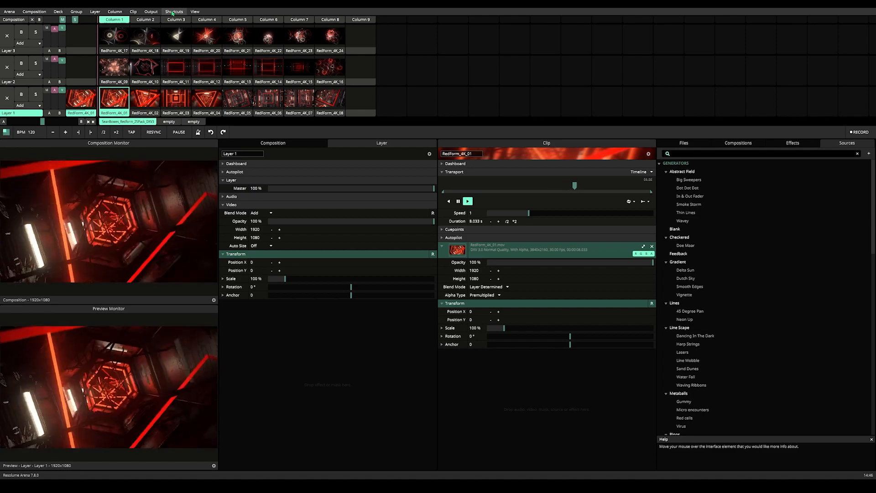
{"action": "key", "text": "a"}
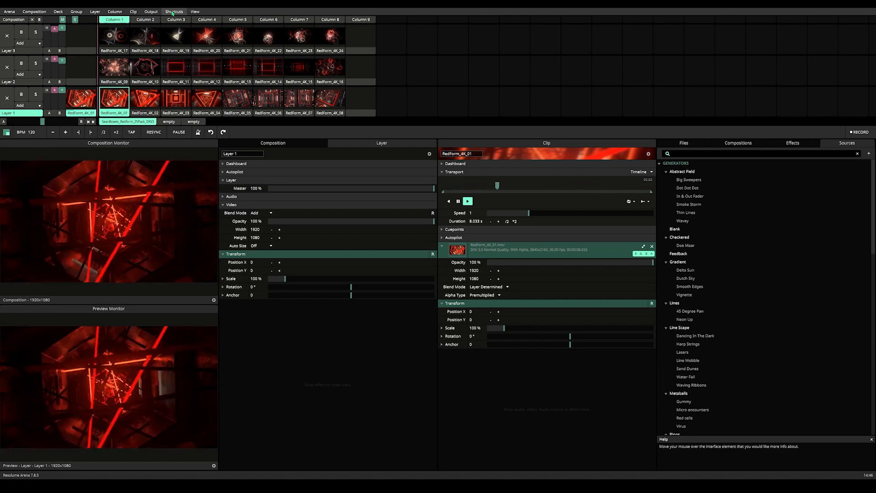
Change the target of the first Layer 1 clip's keyboard shortcut A to Selected Layer, and leave shortcut editing.
{"action": "left_click", "coordinate": [173, 13]}
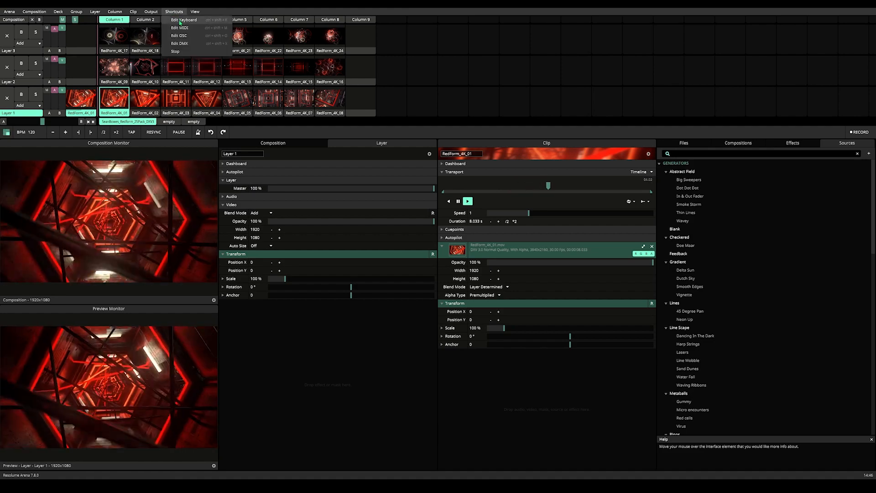
{"action": "left_click", "coordinate": [180, 22]}
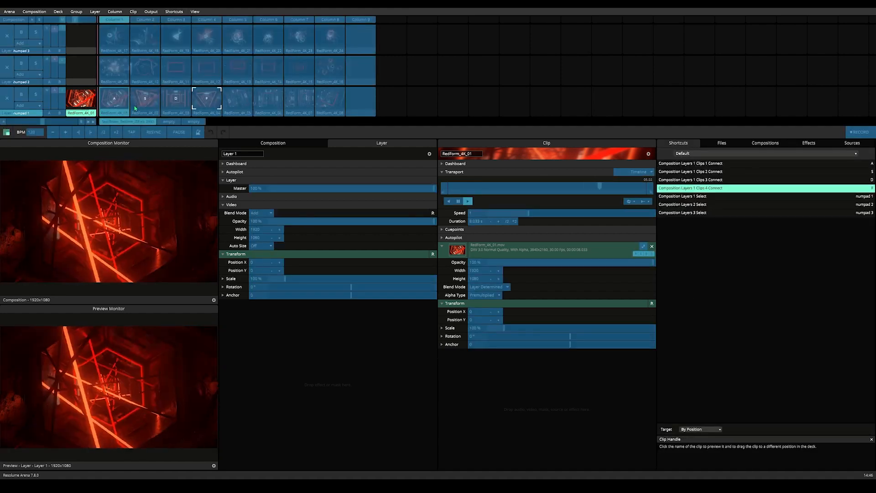
{"action": "left_click", "coordinate": [120, 108]}
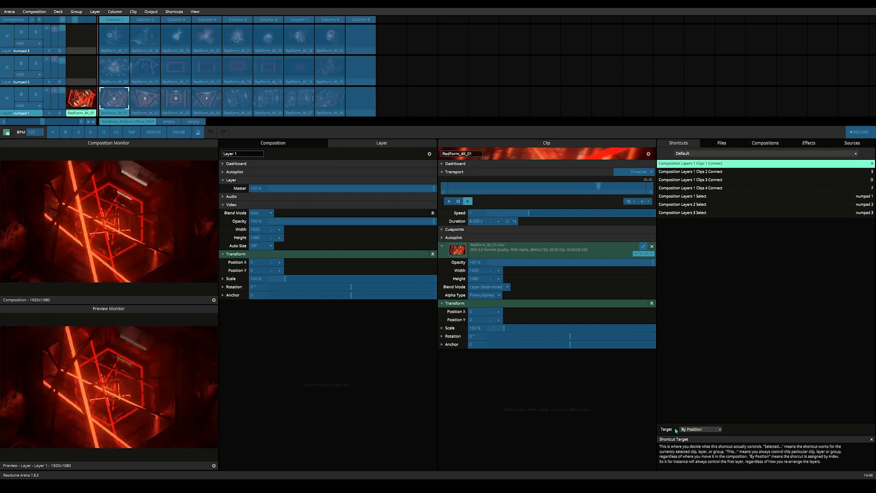
{"action": "key", "text": "a"}
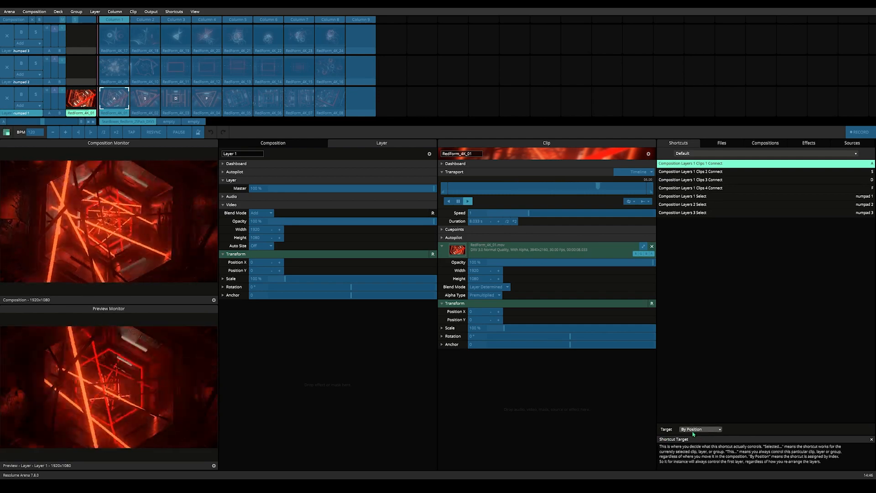
{"action": "left_click", "coordinate": [710, 434]}
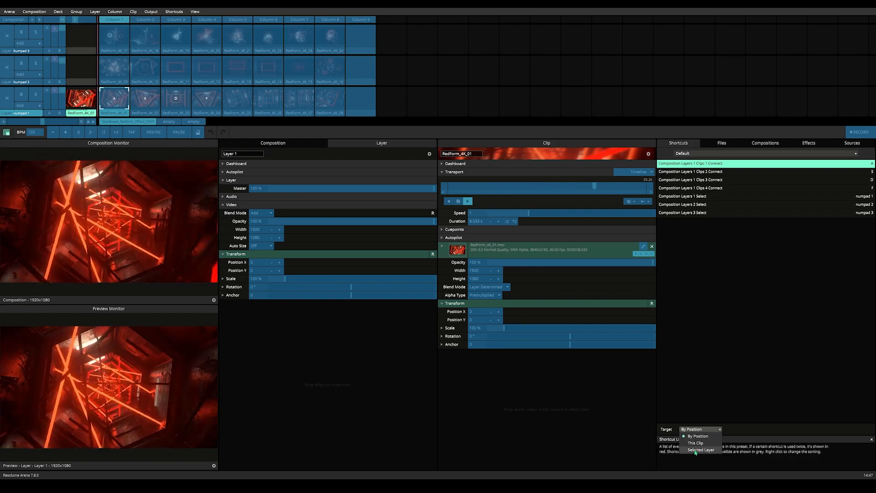
{"action": "left_click", "coordinate": [696, 450]}
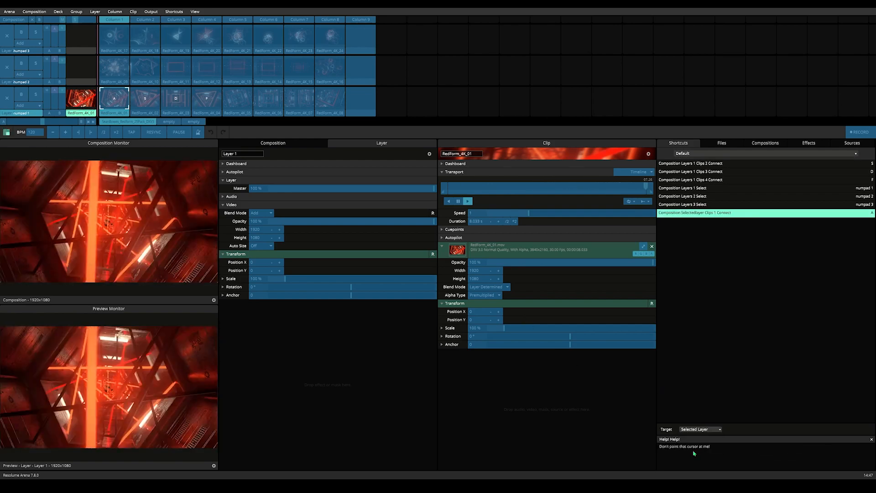
{"action": "left_click", "coordinate": [173, 13]}
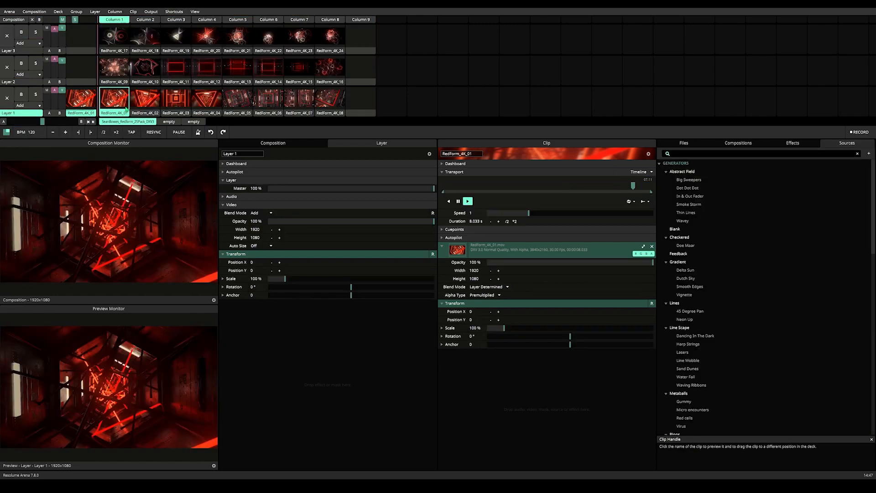
Trigger the Layer 1 clips through their keyboard shortcuts, ending on RedForm_4K_04, to test the changed shortcut target.
{"action": "key", "text": "q"}
{"action": "key", "text": "w"}
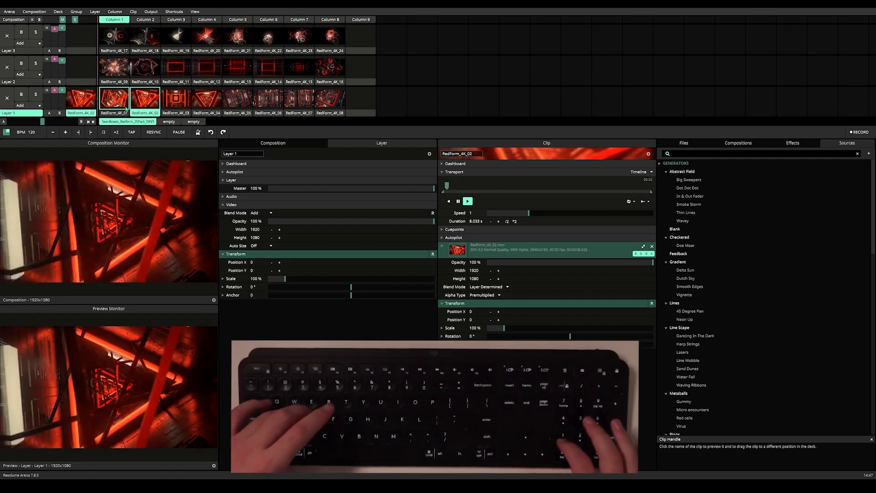
{"action": "key", "text": "e"}
{"action": "key", "text": "r"}
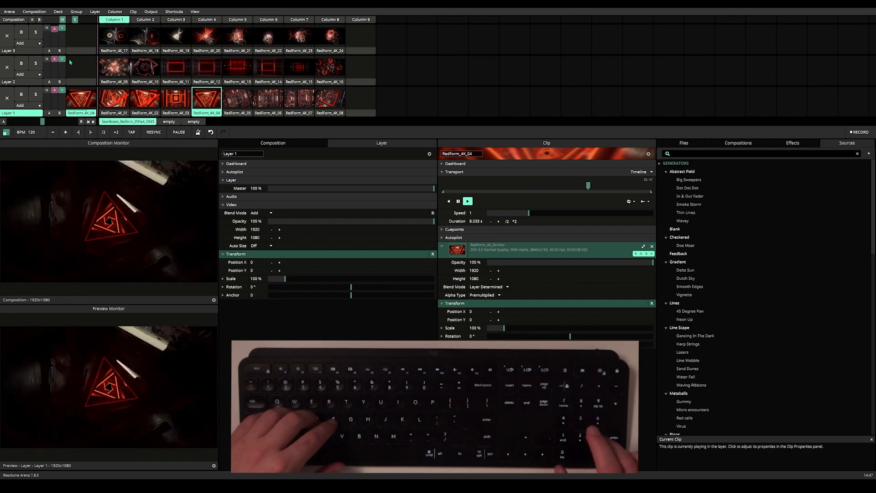
Select Layer 2 and test the clip shortcuts A, S, D and F, ending on RedForm_4K_09.
{"action": "left_click", "coordinate": [70, 62]}
{"action": "key", "text": "q"}
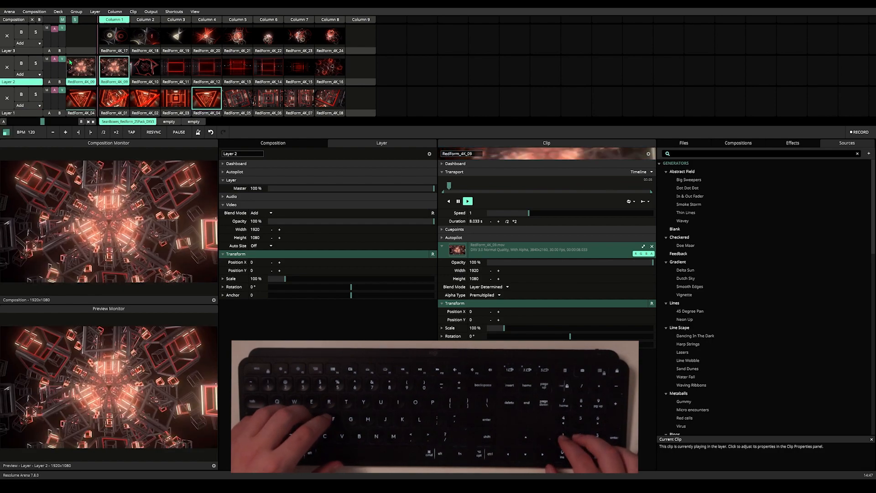
{"action": "key", "text": "d"}
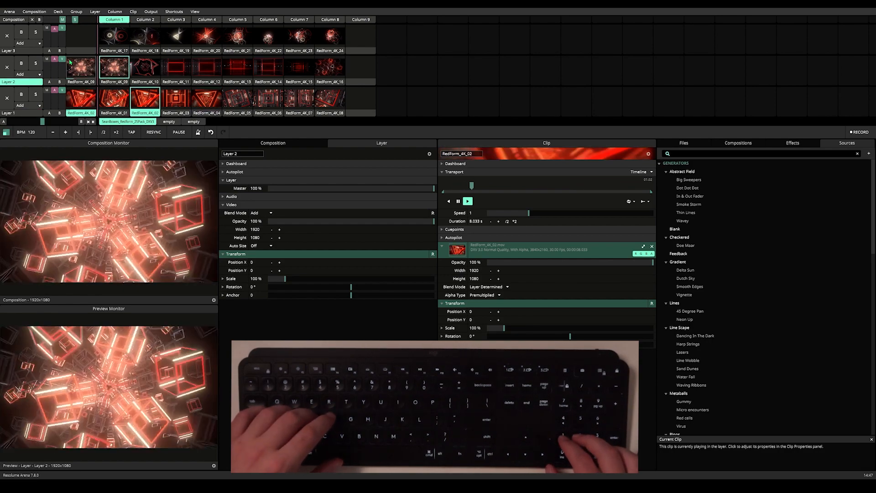
{"action": "key", "text": "f"}
{"action": "key", "text": "g"}
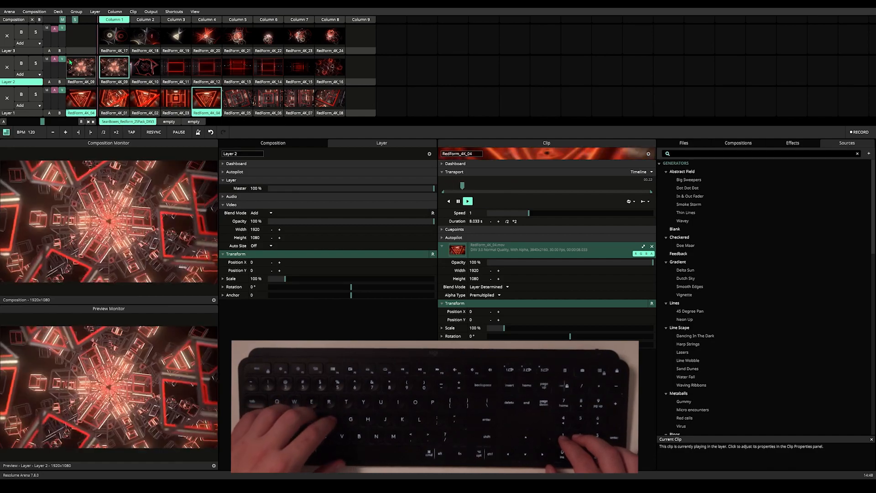
{"action": "key", "text": "q"}
{"action": "key", "text": "q"}
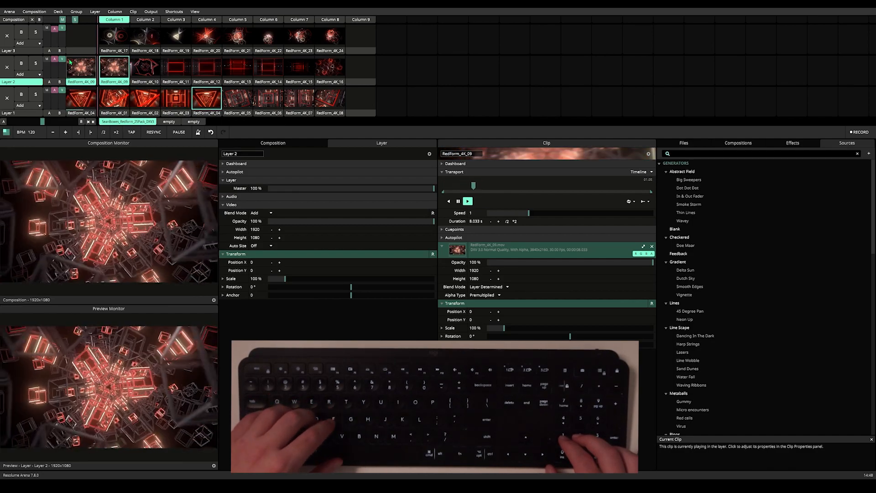
{"action": "key", "text": "q"}
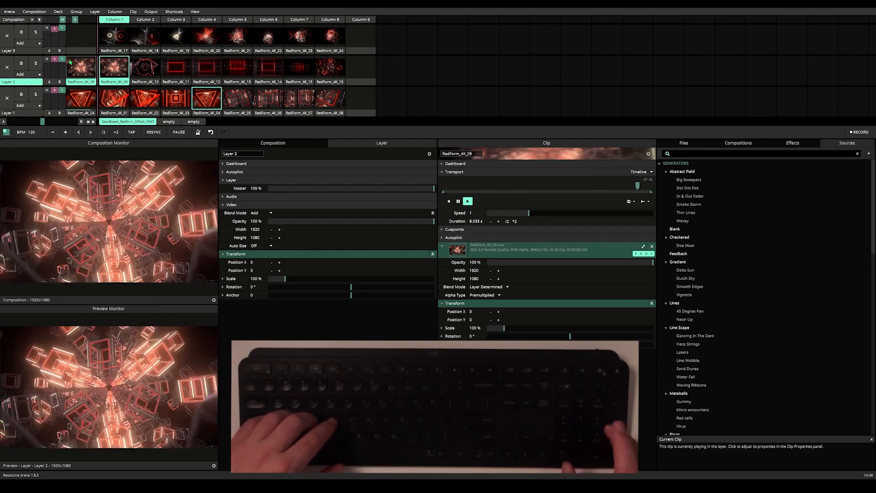
Select Layer 3 and trigger RedForm_4K_17 and the second to fourth Layer 1 clips through their shortcuts, ending on RedForm_4K_04.
{"action": "key", "text": "Up"}
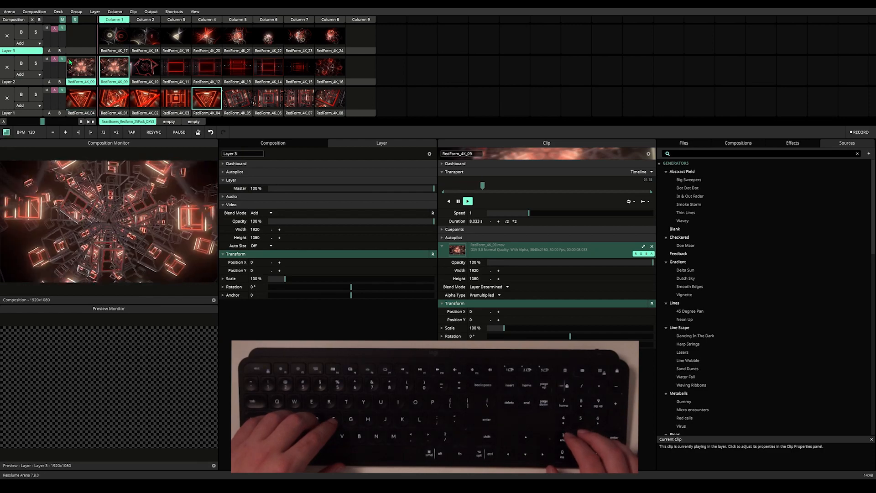
{"action": "key", "text": "q"}
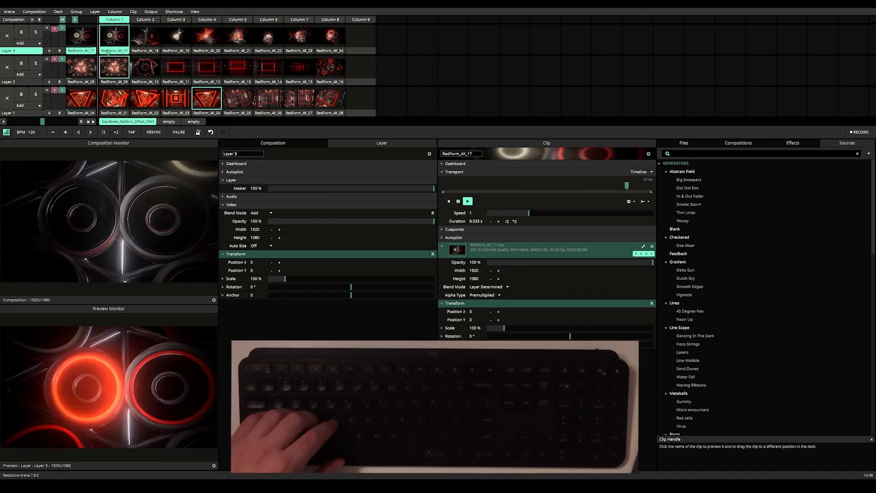
{"action": "key", "text": "s"}
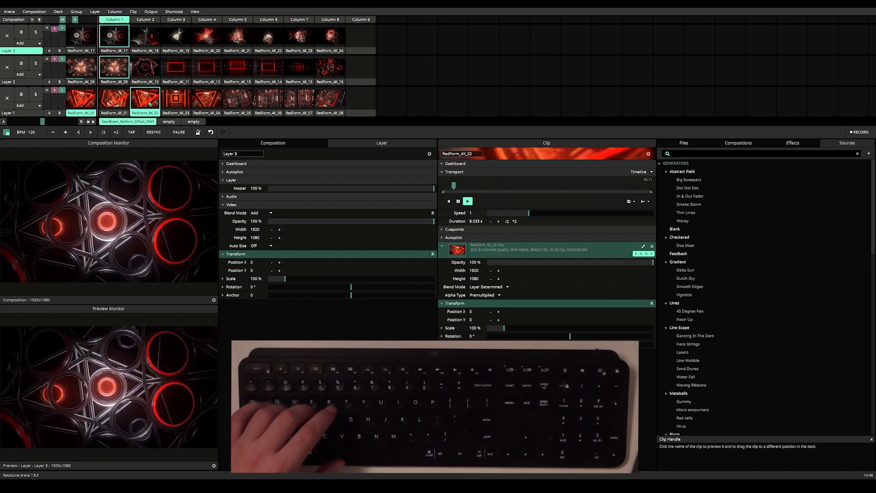
{"action": "key", "text": "d"}
{"action": "key", "text": "f"}
{"action": "key", "text": "d"}
{"action": "key", "text": "s"}
{"action": "key", "text": "d"}
{"action": "key", "text": "f"}
{"action": "key", "text": "d"}
{"action": "key", "text": "s"}
{"action": "key", "text": "d"}
{"action": "key", "text": "f"}
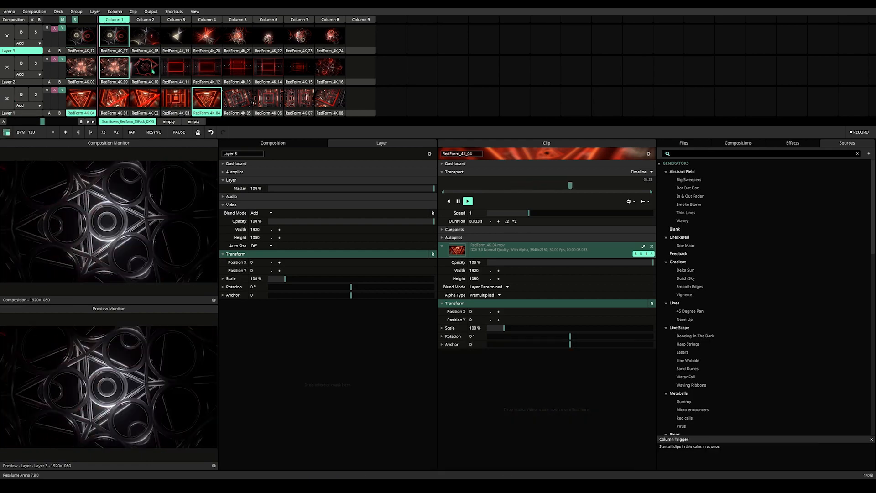
Change the target of the keyboard shortcuts S and D on the second and third Layer 1 clips to Selected Layer.
{"action": "left_click", "coordinate": [174, 12]}
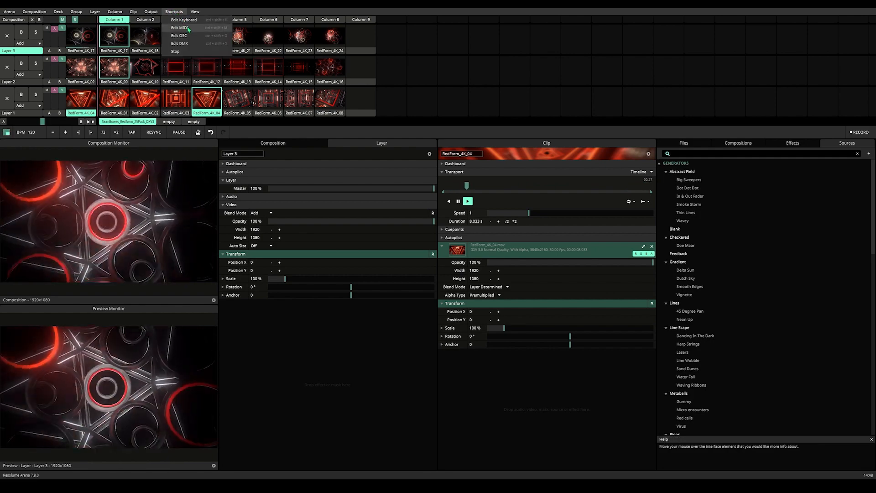
{"action": "left_click", "coordinate": [184, 19]}
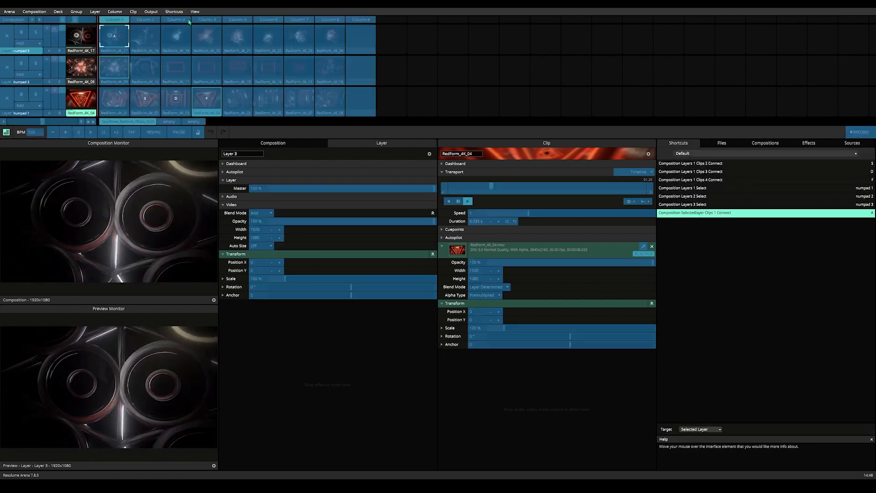
{"action": "left_click", "coordinate": [146, 100]}
{"action": "left_click", "coordinate": [700, 429]}
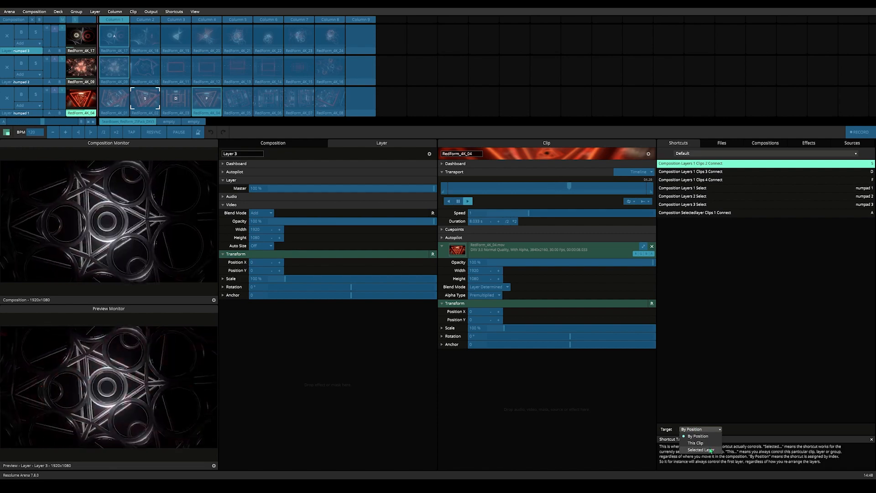
{"action": "left_click", "coordinate": [700, 450]}
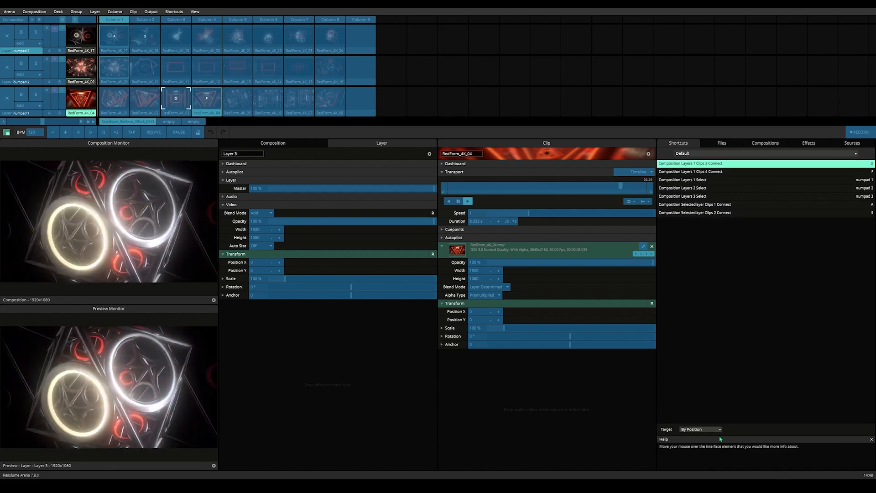
{"action": "left_click", "coordinate": [701, 429]}
{"action": "left_click", "coordinate": [700, 450]}
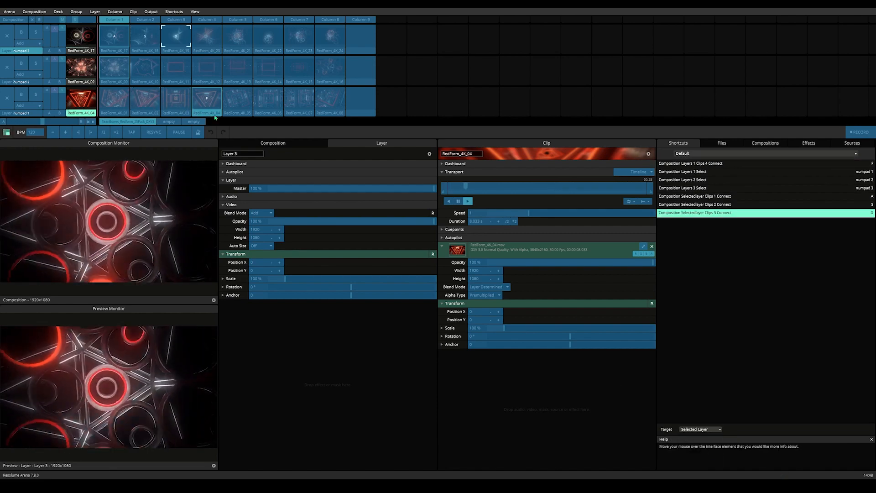
Change the target of the fourth Layer 1 clip's keyboard shortcut F to Selected Layer, and leave shortcut editing.
{"action": "left_click", "coordinate": [212, 116]}
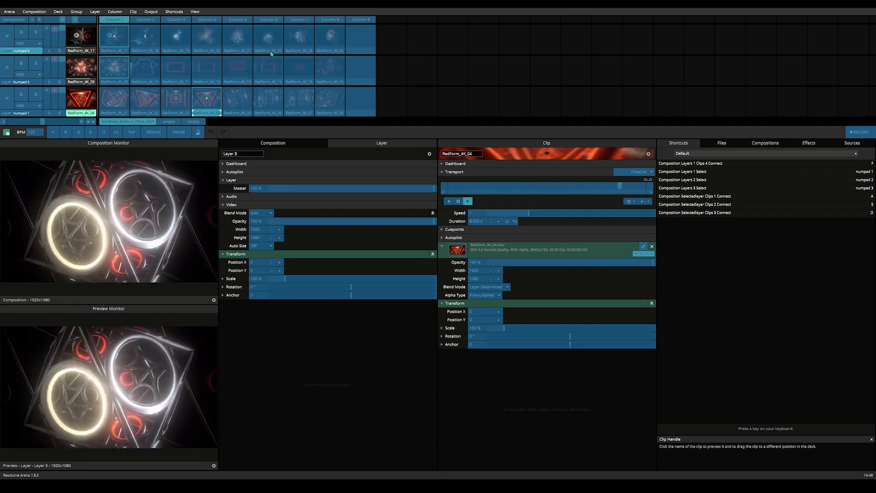
{"action": "left_click", "coordinate": [208, 105]}
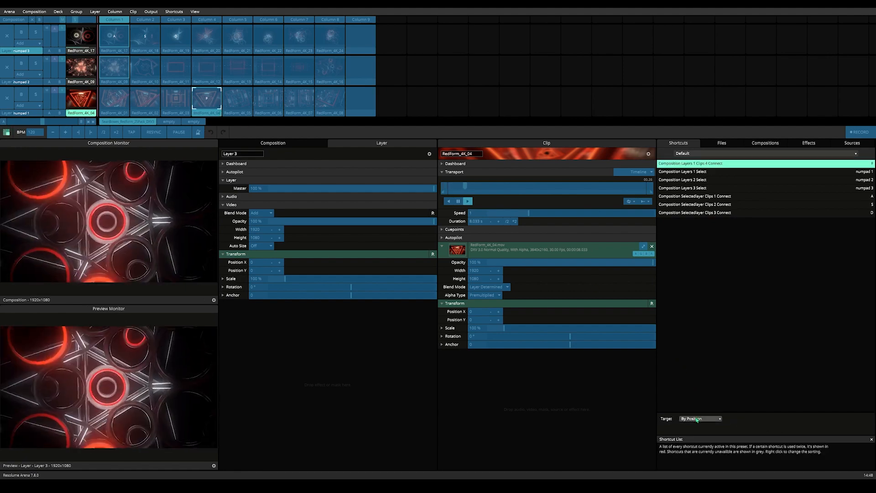
{"action": "left_click", "coordinate": [700, 418]}
{"action": "left_click", "coordinate": [712, 439]}
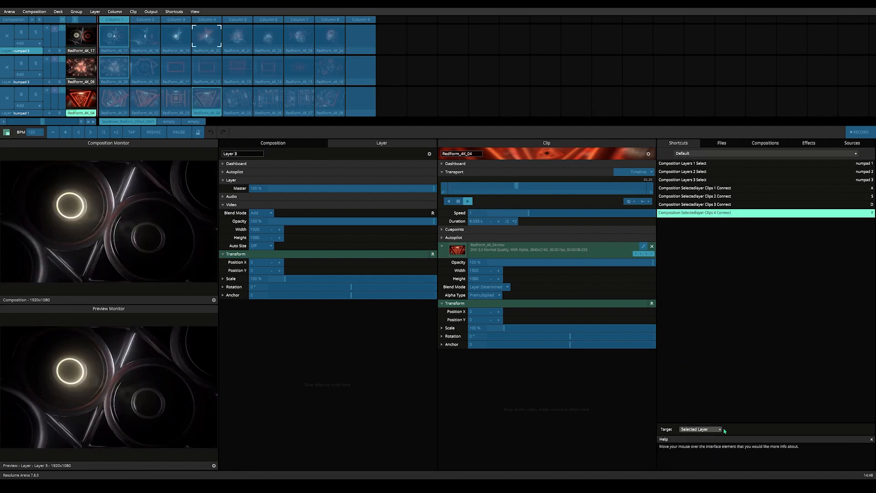
{"action": "left_click", "coordinate": [174, 11]}
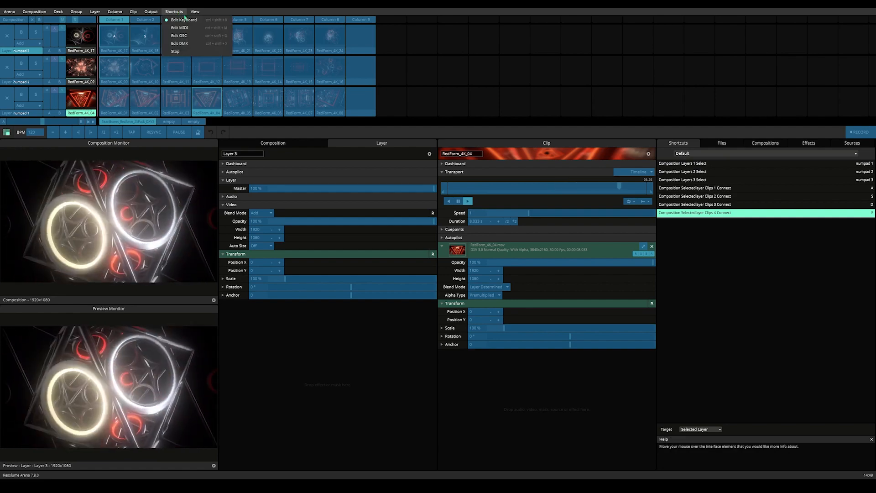
{"action": "left_click", "coordinate": [188, 52]}
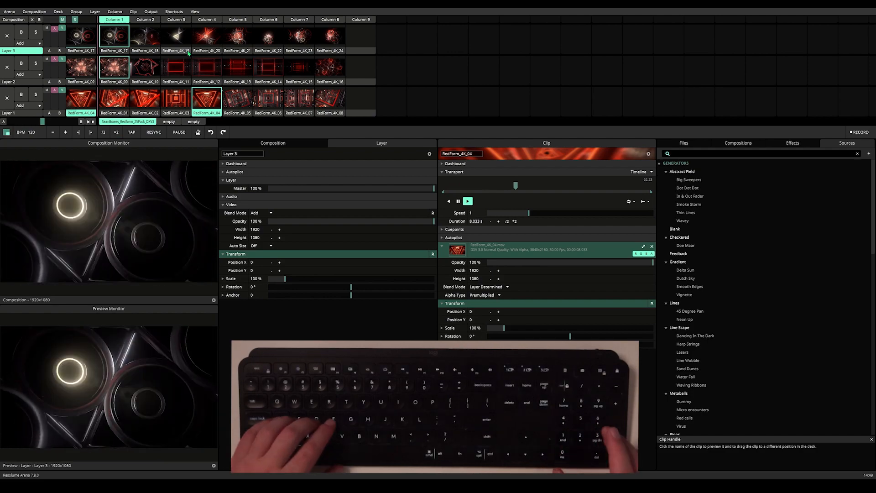
Trigger the first four clips of Layer 3 in order through their keyboard shortcuts, ending on RedForm_4K_20.
{"action": "key", "text": "q"}
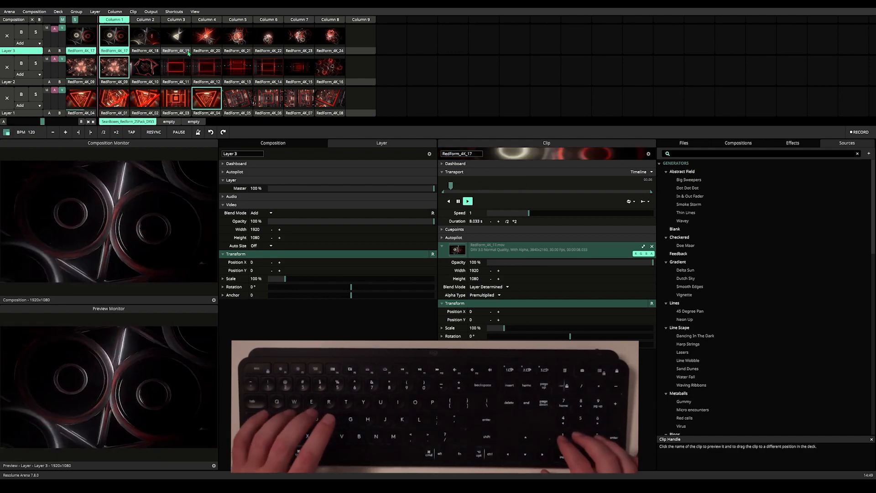
{"action": "key", "text": "w"}
{"action": "key", "text": "e"}
{"action": "key", "text": "r"}
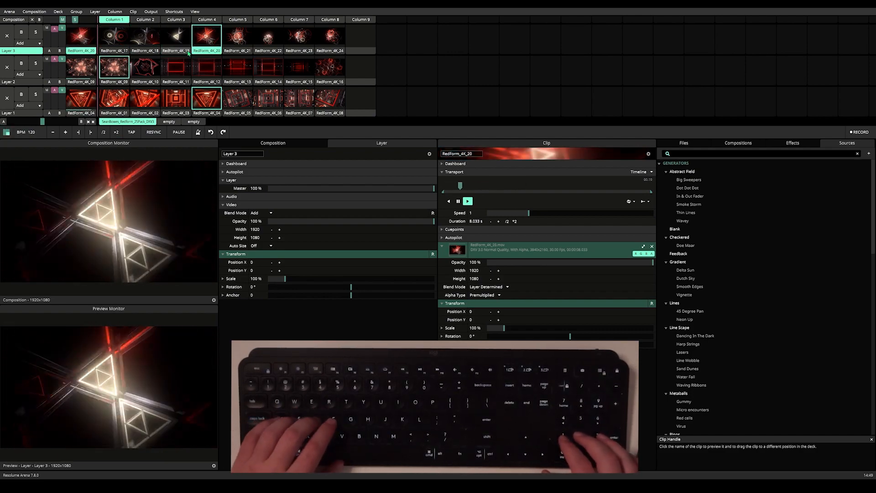
Select Layer 2, fade Layer 3's video opacity fully out, and trigger the Layer 2 clips through their shortcuts, ending on RedForm_4K_12.
{"action": "key", "text": "2"}
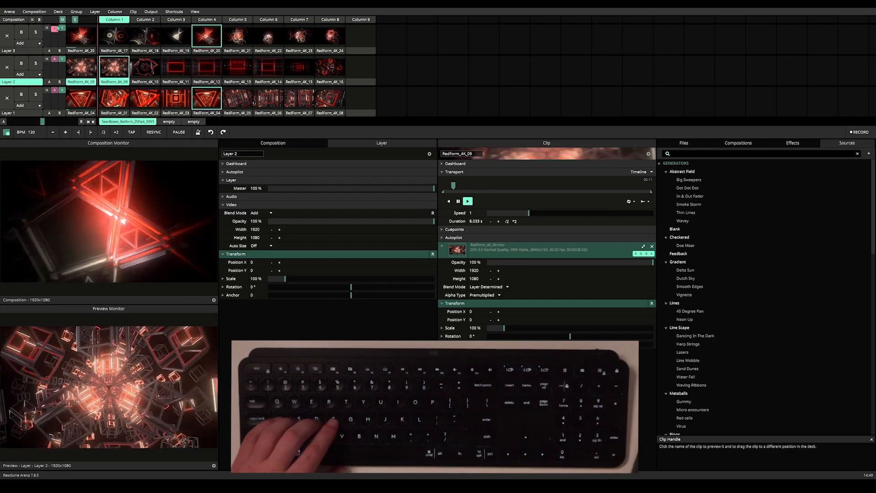
{"action": "left_click_drag", "start_coordinate": [62, 28], "coordinate": [64, 62]}
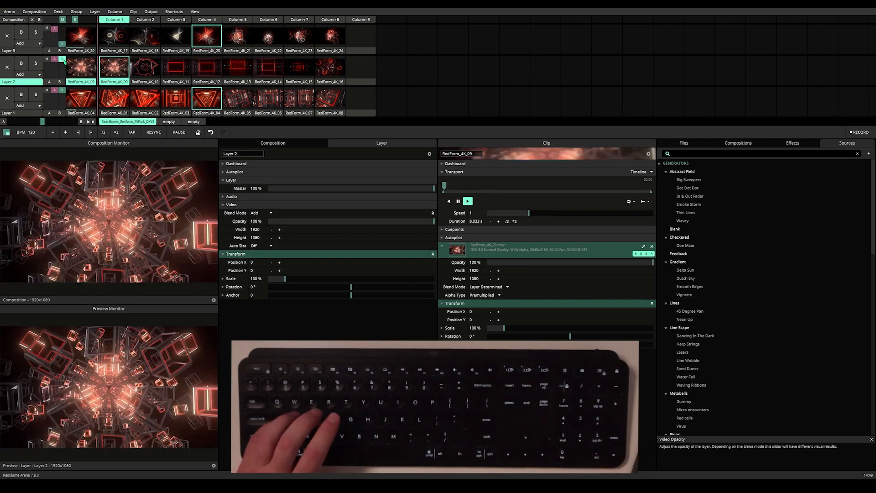
{"action": "key", "text": "w"}
{"action": "key", "text": "e"}
{"action": "key", "text": "r"}
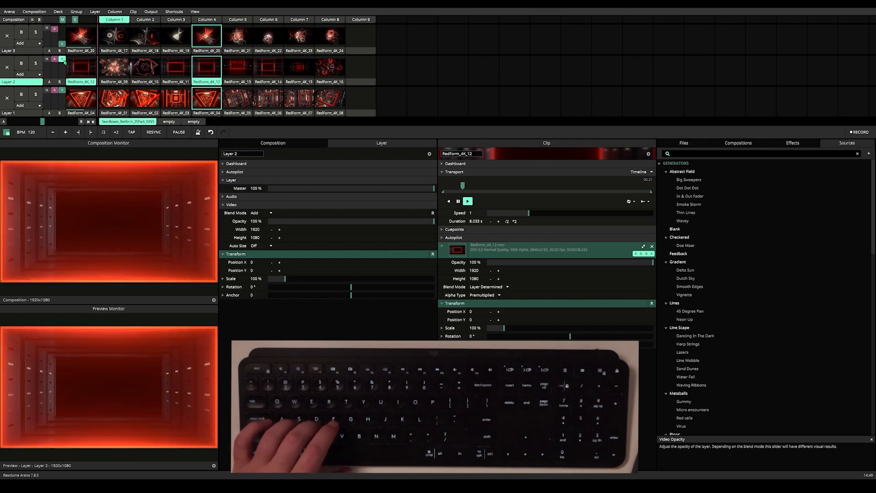
Fade Layer 2's video opacity fully out, select Layer 1 and trigger its first four clips through their shortcuts, ending on RedForm_4K_01.
{"action": "left_click_drag", "start_coordinate": [64, 62], "coordinate": [63, 75]}
{"action": "key", "text": "f"}
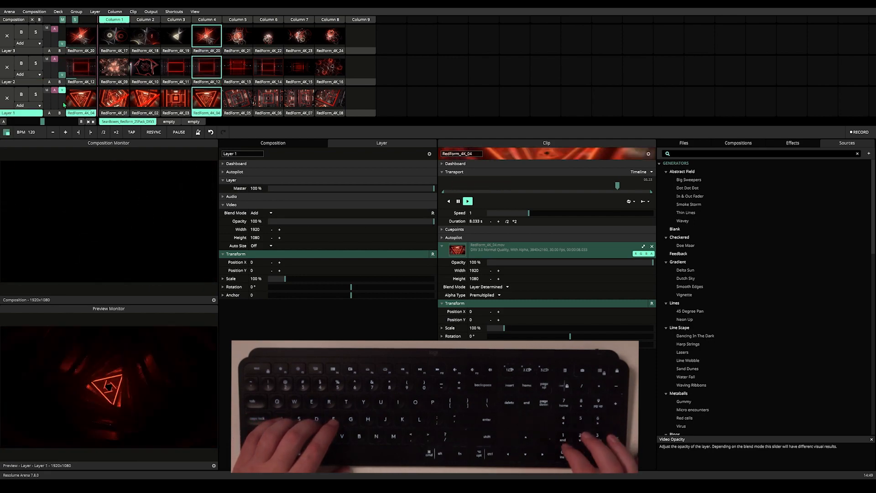
{"action": "key", "text": "a"}
{"action": "key", "text": "s"}
{"action": "key", "text": "d"}
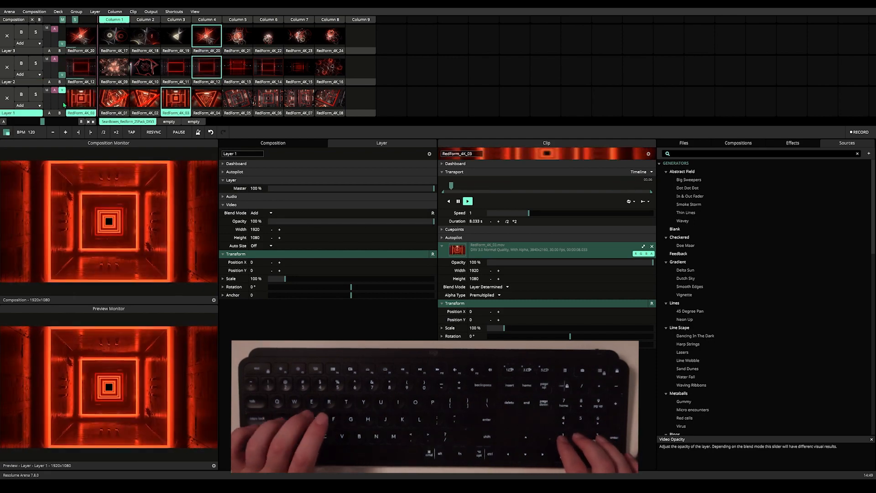
{"action": "key", "text": "f"}
{"action": "key", "text": "s"}
{"action": "key", "text": "d"}
{"action": "key", "text": "a"}
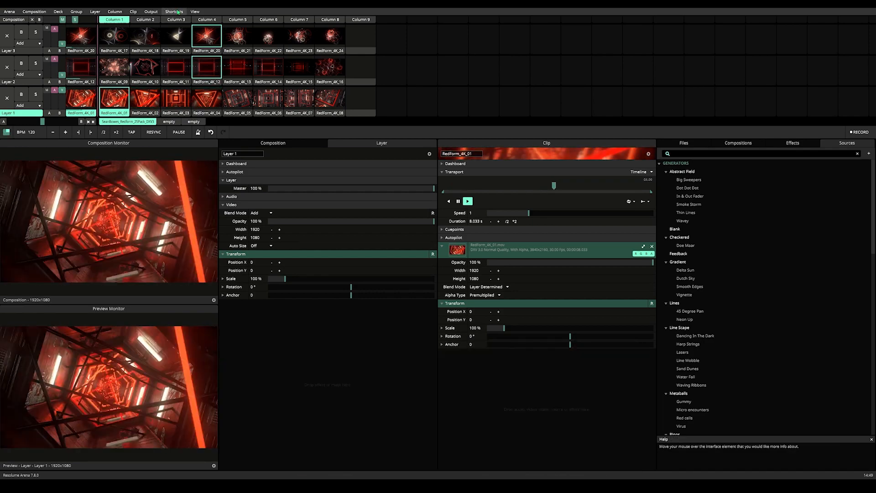
Change the target of the first Layer 1 clip's keyboard shortcut A to This Clip, and leave shortcut editing.
{"action": "left_click", "coordinate": [179, 13]}
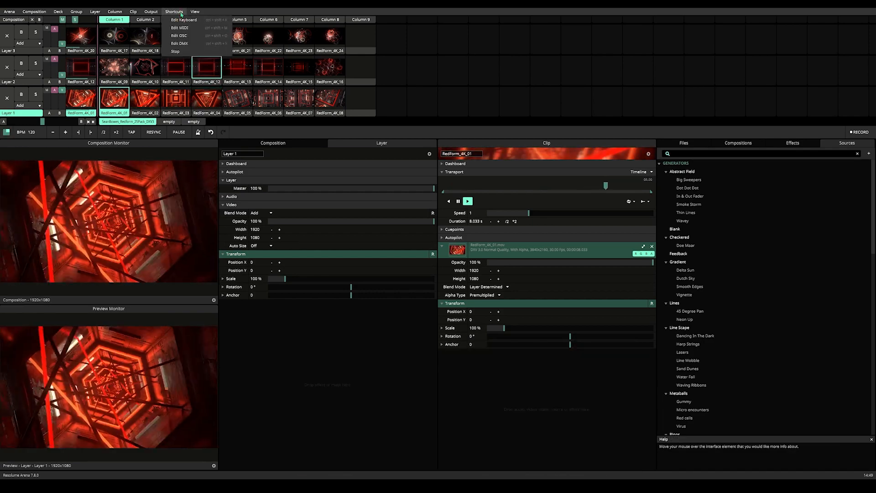
{"action": "left_click", "coordinate": [176, 20]}
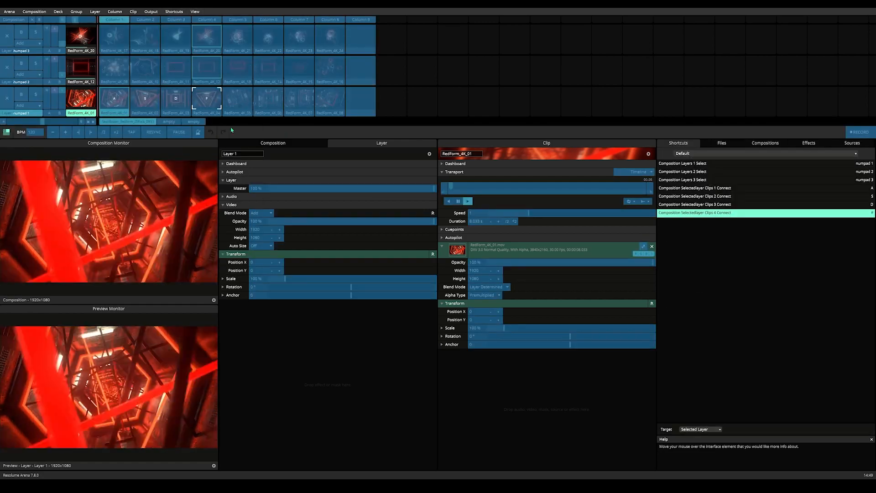
{"action": "left_click", "coordinate": [119, 104]}
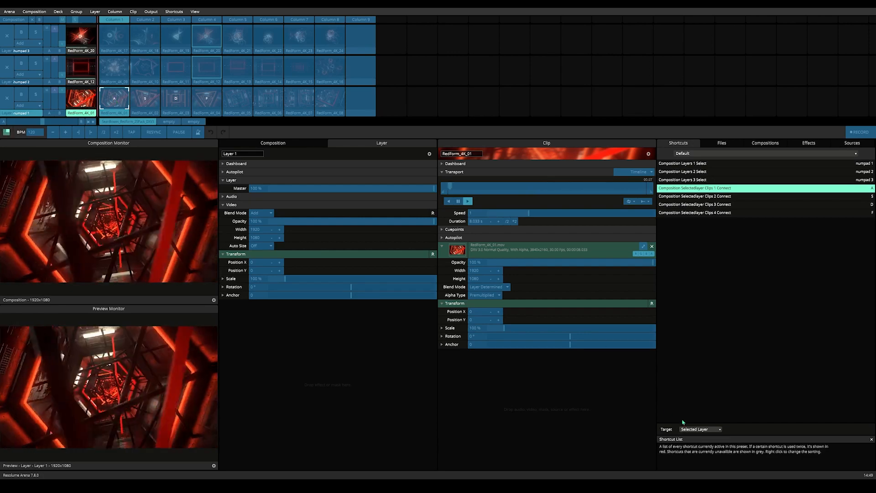
{"action": "left_click", "coordinate": [698, 428]}
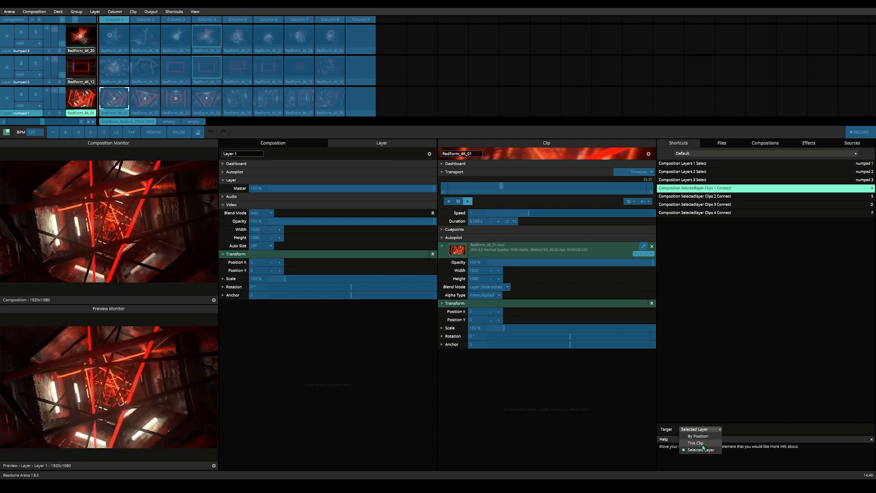
{"action": "left_click", "coordinate": [696, 442]}
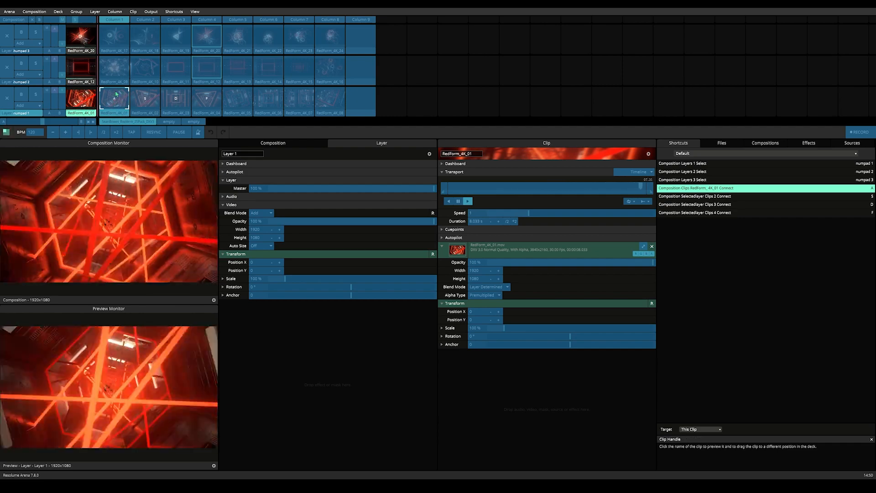
{"action": "left_click", "coordinate": [172, 15]}
{"action": "left_click", "coordinate": [184, 55]}
Test the clip shortcuts on Layer 1 by triggering its first four clips, alternating between the first two and ending on RedForm_4K_01.
{"action": "key", "text": "s"}
{"action": "key", "text": "d"}
{"action": "key", "text": "f"}
{"action": "key", "text": "a"}
{"action": "key", "text": "s"}
{"action": "key", "text": "a"}
{"action": "key", "text": "s"}
{"action": "key", "text": "a"}
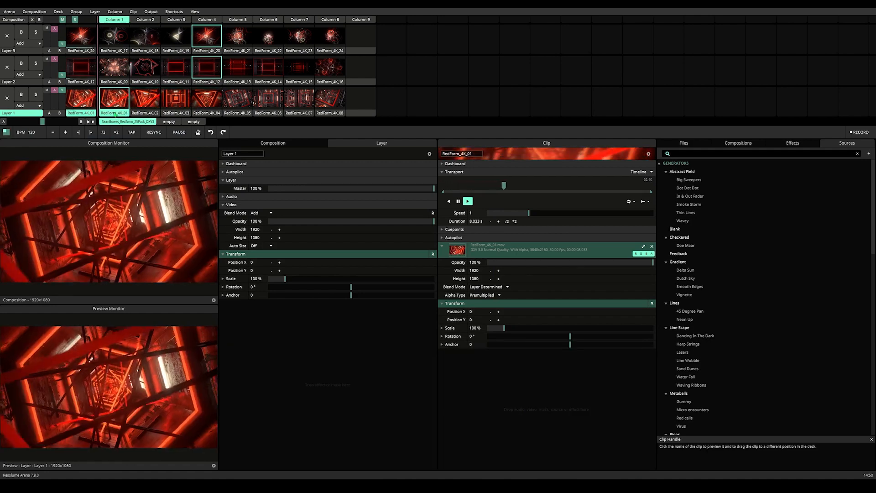
Swap RedForm_4K_01 with the Layer 1 clip in Column 7, and trigger it there through its shortcut A.
{"action": "left_click_drag", "start_coordinate": [114, 114], "coordinate": [299, 111]}
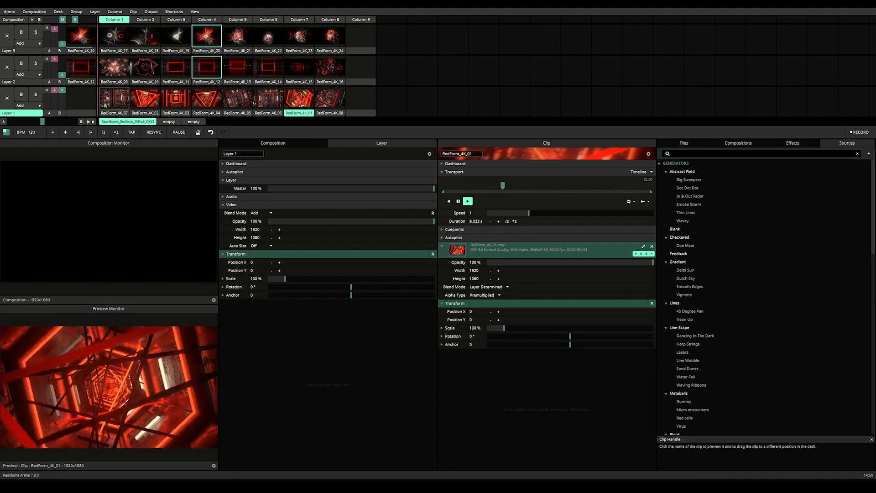
{"action": "key", "text": "q"}
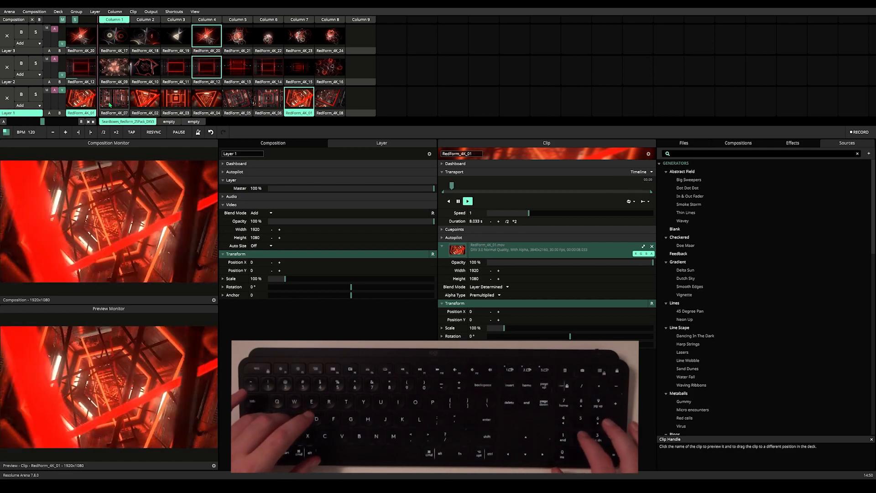
Select Layer 2, trigger its Column 2 clip through shortcut S, and raise the layer's video opacity to 100%.
{"action": "key", "text": "2"}
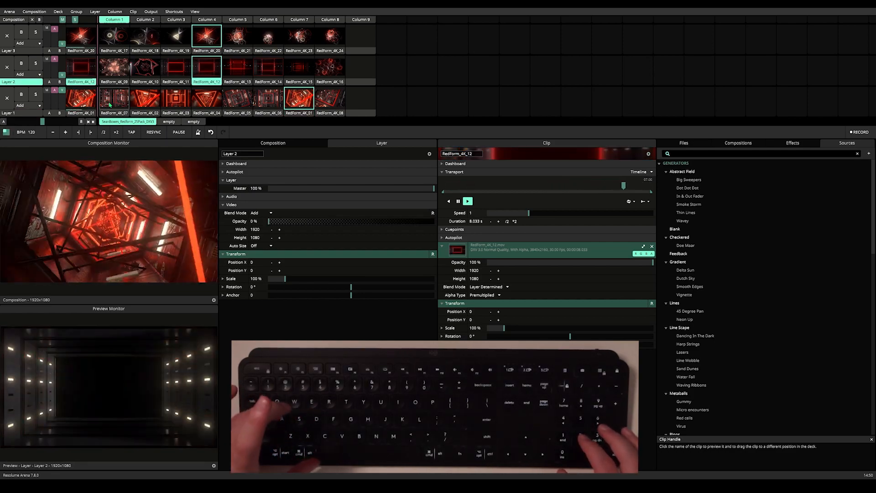
{"action": "key", "text": "q"}
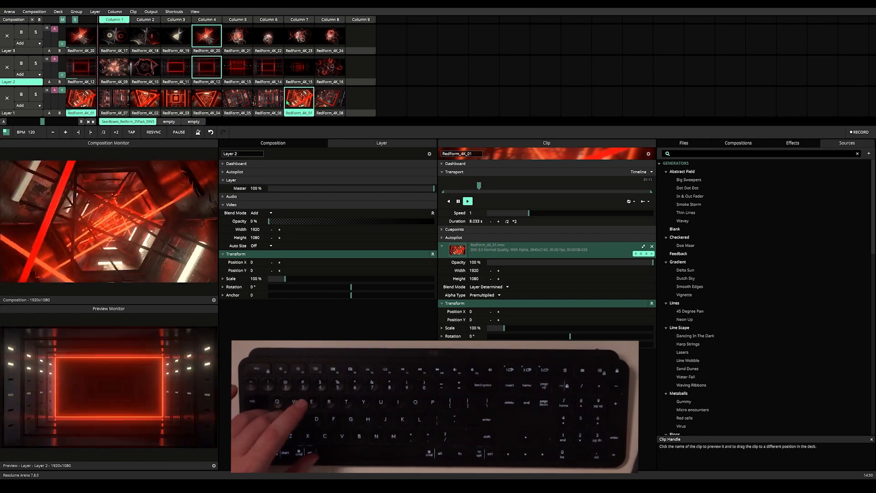
{"action": "key", "text": "s"}
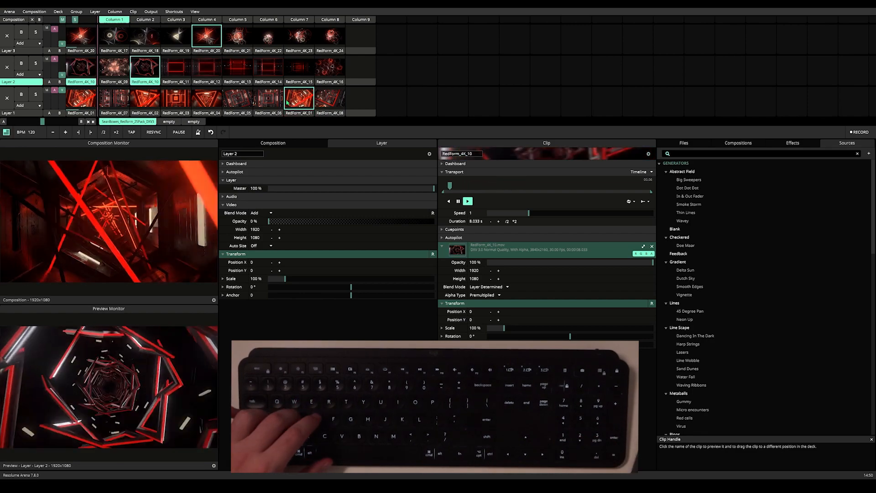
{"action": "left_click_drag", "start_coordinate": [62, 75], "coordinate": [61, 52]}
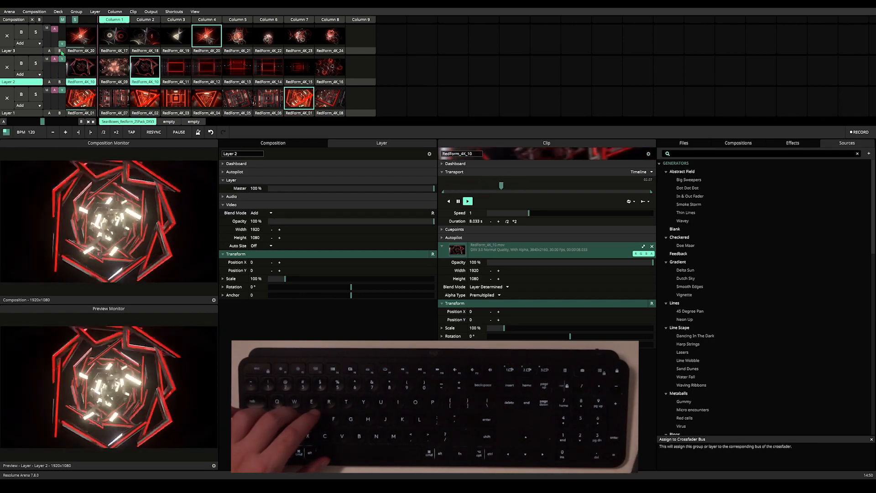
Trigger Layer 2's clips in Columns 2 to 4 and RedForm_4K_01 through their shortcuts, and fade Layer 2's video opacity to 0%.
{"action": "key", "text": "s"}
{"action": "key", "text": "d"}
{"action": "key", "text": "f"}
{"action": "key", "text": "d"}
{"action": "key", "text": "s"}
{"action": "key", "text": "s"}
{"action": "key", "text": "d"}
{"action": "key", "text": "s"}
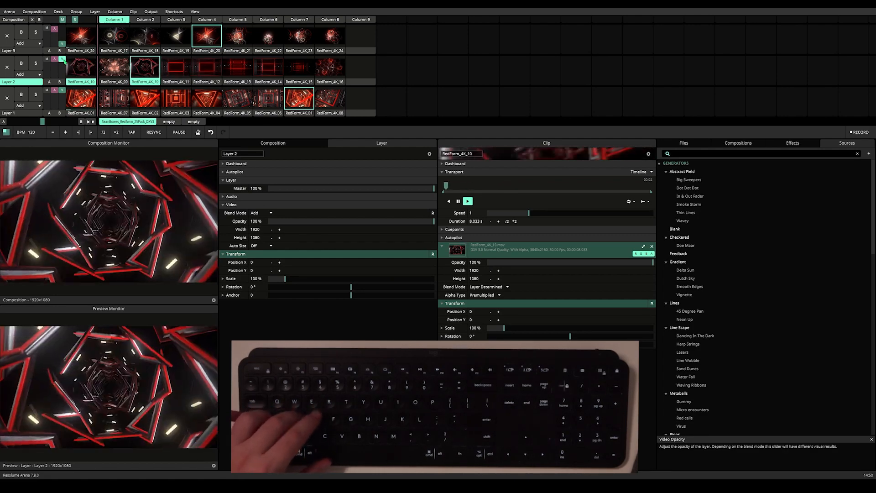
{"action": "key", "text": "d"}
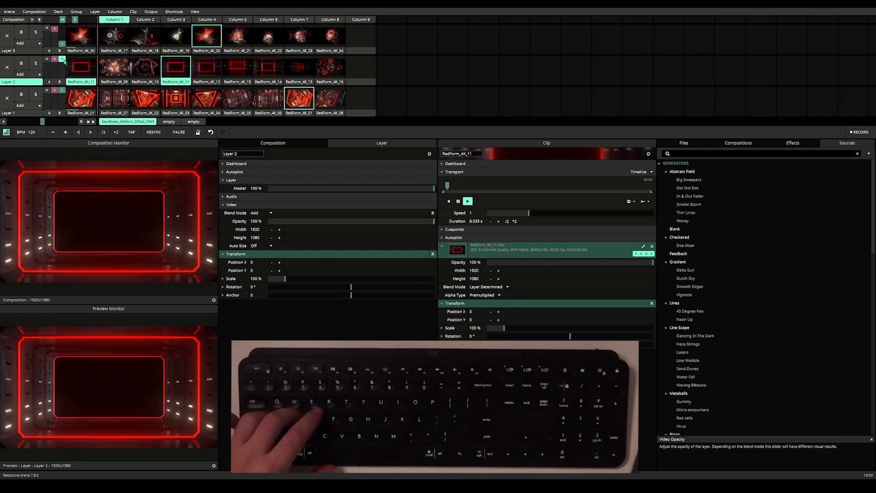
{"action": "key", "text": "s"}
{"action": "key", "text": "d"}
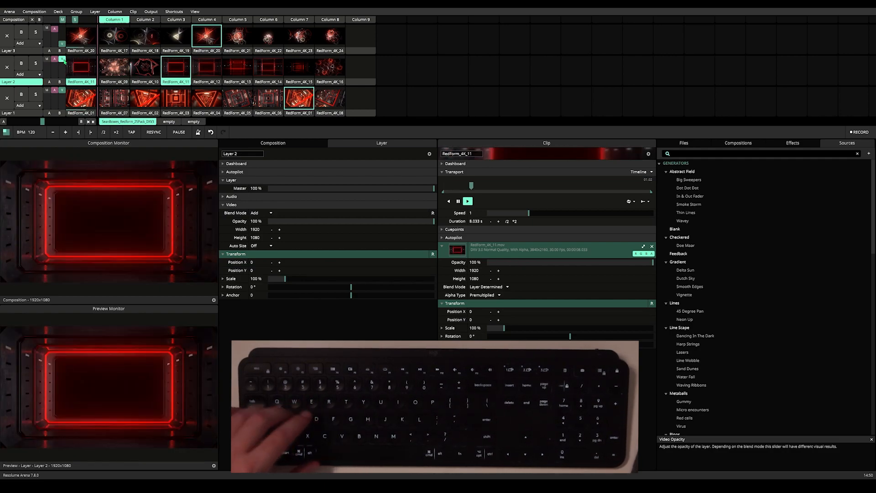
{"action": "key", "text": "a"}
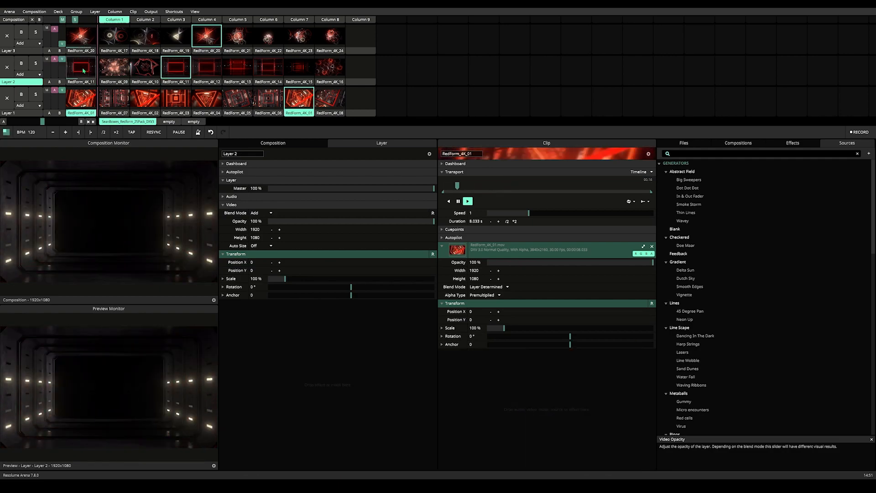
{"action": "left_click_drag", "start_coordinate": [63, 60], "coordinate": [63, 74]}
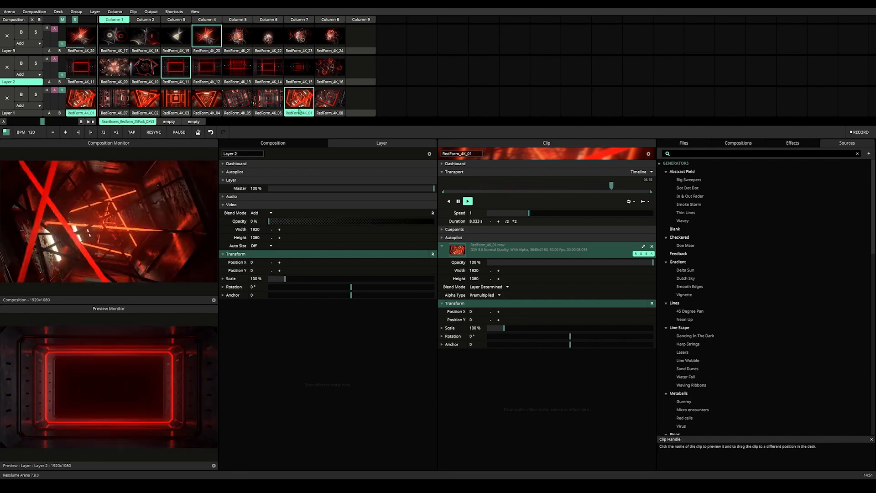
Examine the keyboard shortcut assignments of Layer 2's Column 1 clip and RedForm_4K_01, and leave shortcut editing.
{"action": "left_click", "coordinate": [174, 12]}
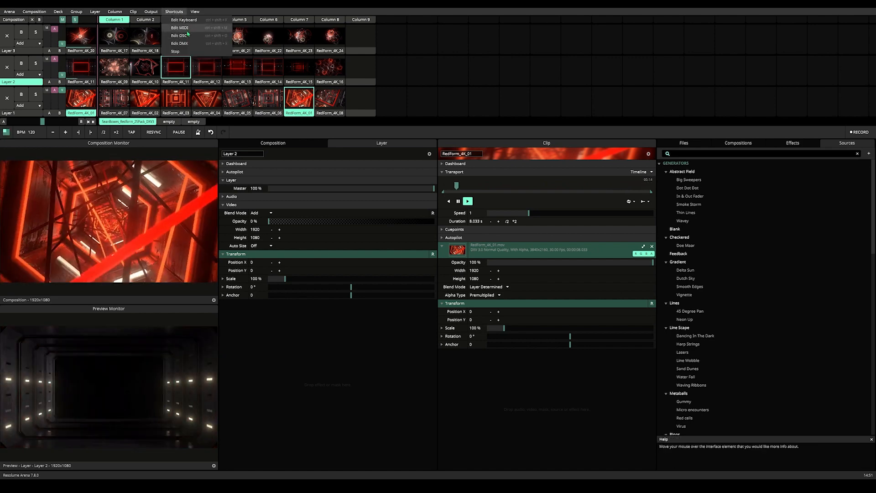
{"action": "left_click", "coordinate": [183, 20]}
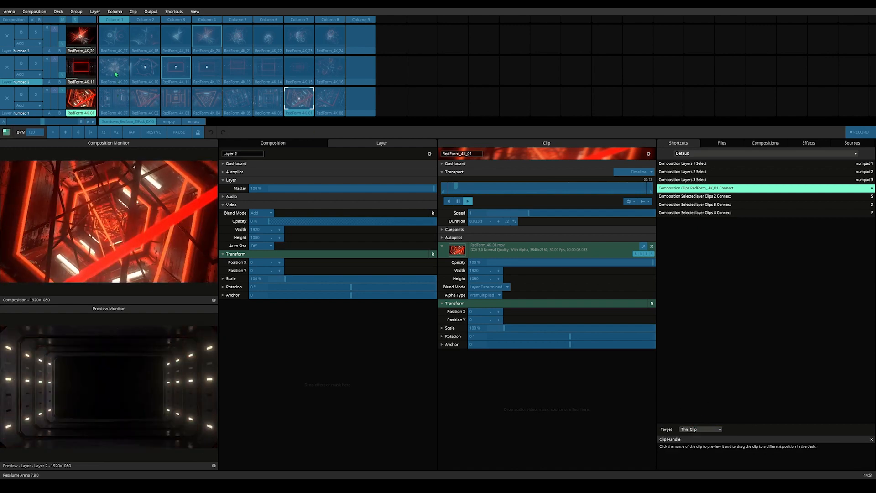
{"action": "left_click", "coordinate": [114, 72]}
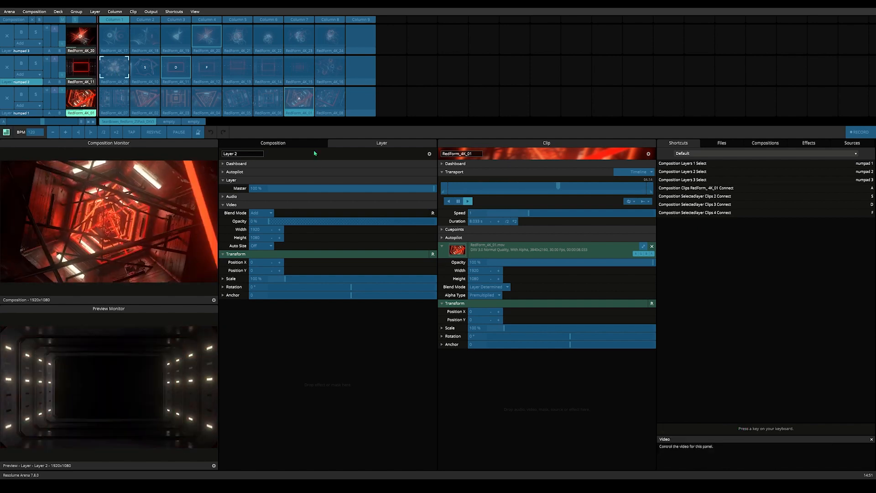
{"action": "left_click", "coordinate": [300, 113]}
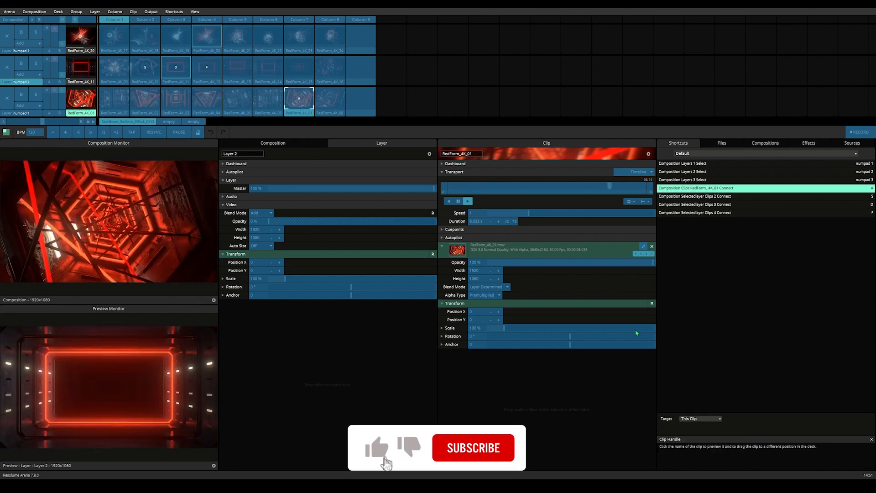
{"action": "left_click", "coordinate": [173, 13]}
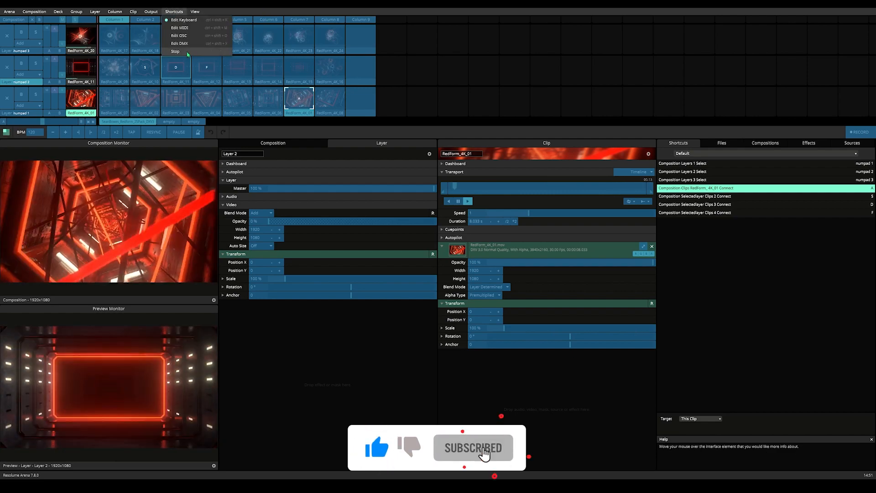
{"action": "left_click", "coordinate": [183, 23]}
Move RedForm_4K_01 back to Column 1 of Layer 1 and set the target of its keyboard shortcut A to Selected Layer.
{"action": "left_click_drag", "start_coordinate": [307, 114], "coordinate": [120, 109]}
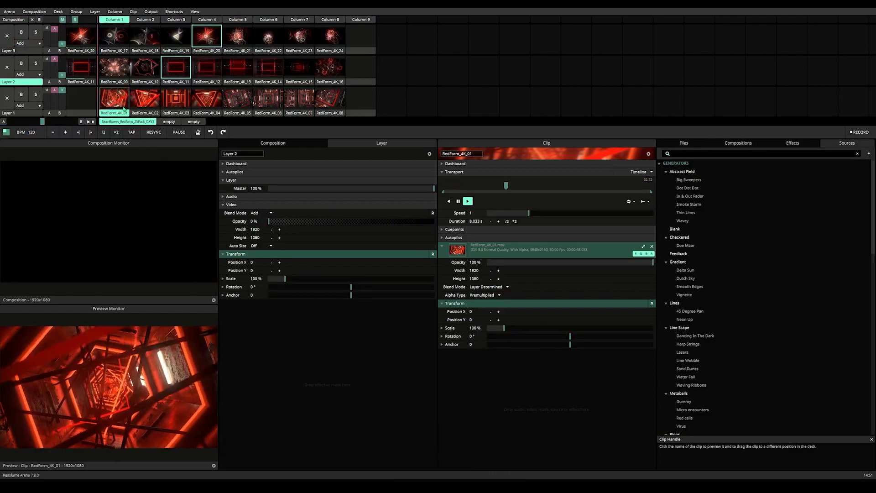
{"action": "left_click", "coordinate": [174, 11]}
{"action": "left_click", "coordinate": [191, 28]}
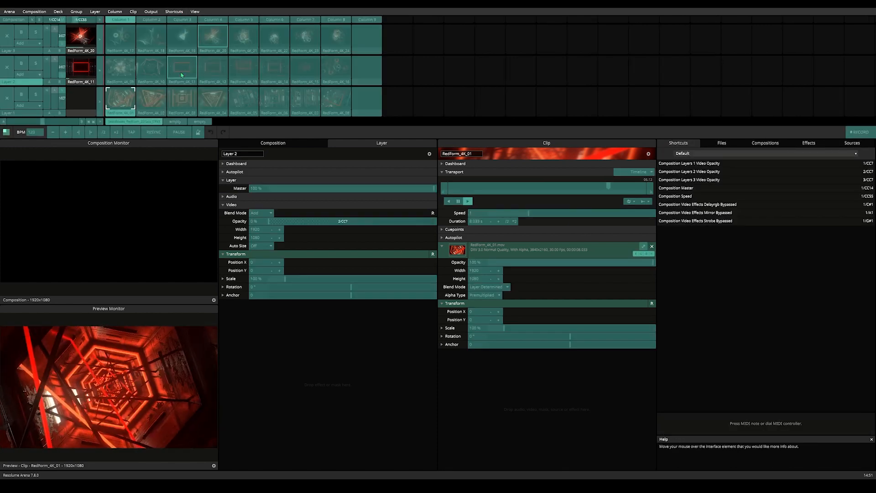
{"action": "left_click", "coordinate": [173, 12]}
{"action": "left_click", "coordinate": [182, 19]}
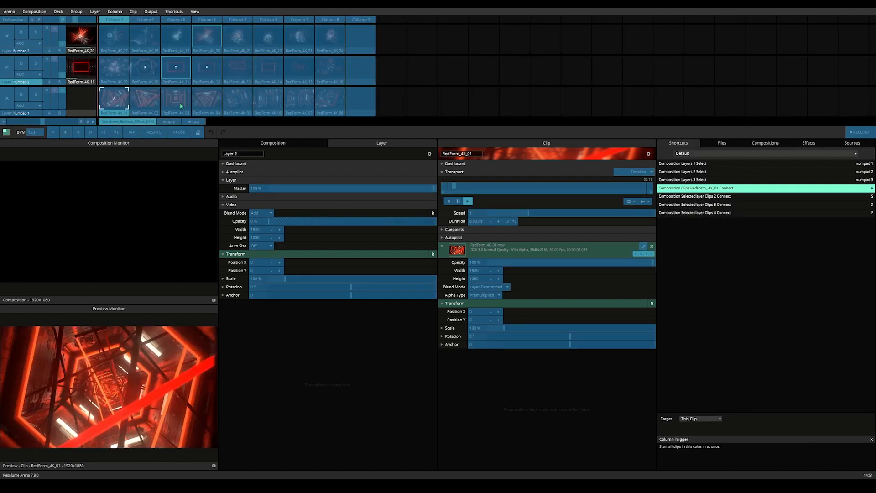
{"action": "left_click", "coordinate": [700, 419]}
{"action": "left_click", "coordinate": [694, 433]}
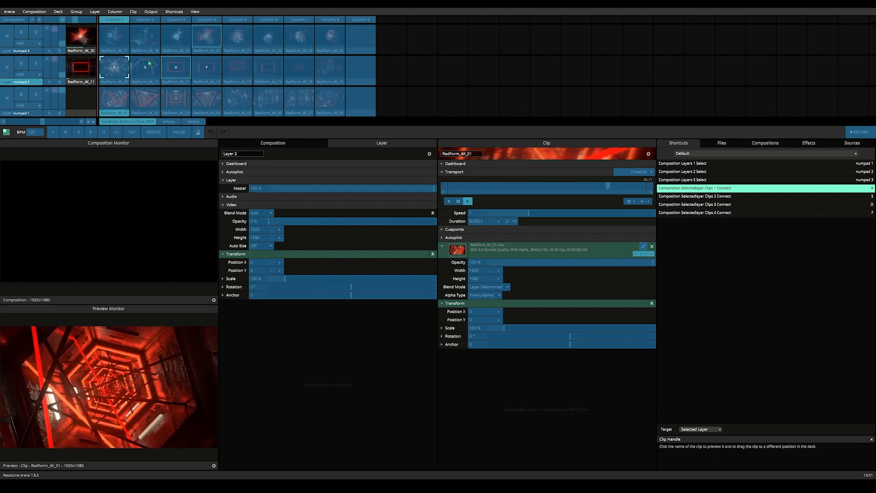
Assign numpad 4, 5 and 6 to the video opacity of Layers 1, 2 and 3 respectively, and leave shortcut editing.
{"action": "left_click", "coordinate": [62, 98]}
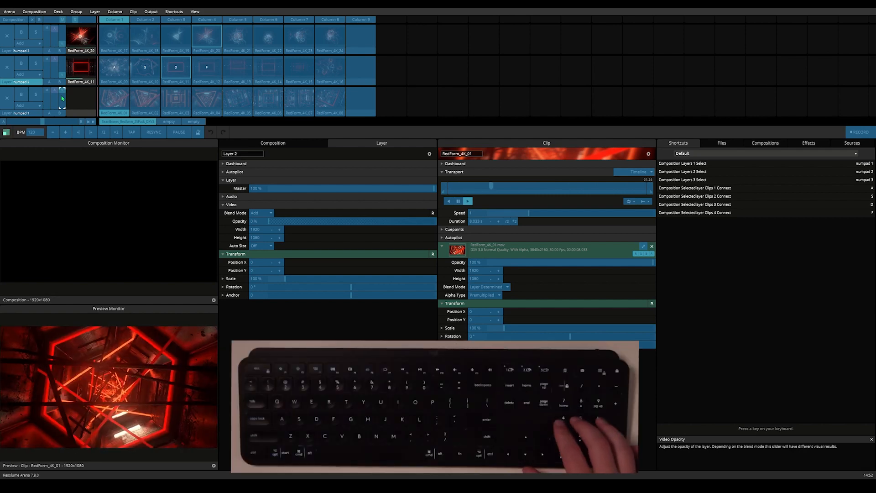
{"action": "key", "text": "KP_4"}
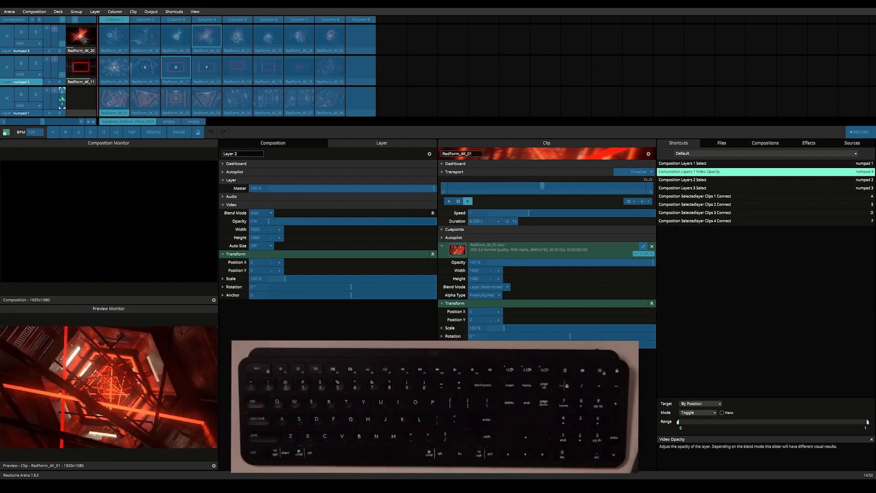
{"action": "left_click", "coordinate": [63, 70]}
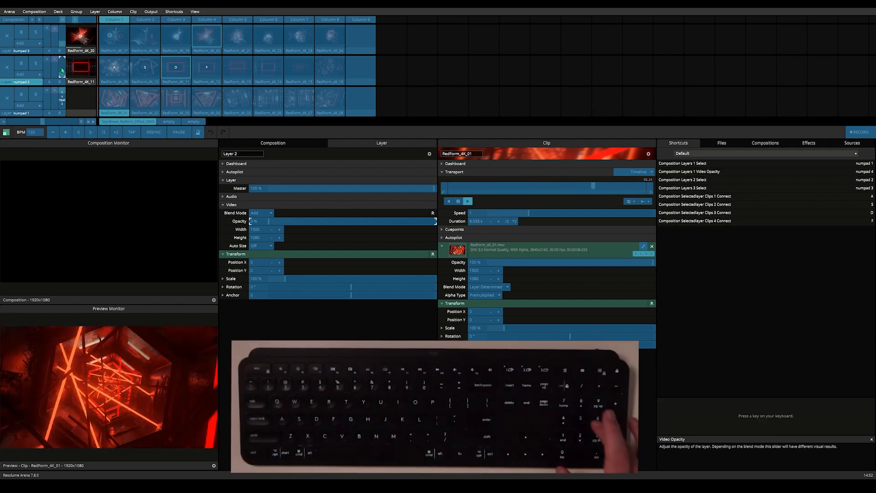
{"action": "key", "text": "KP_5"}
{"action": "left_click", "coordinate": [62, 40]}
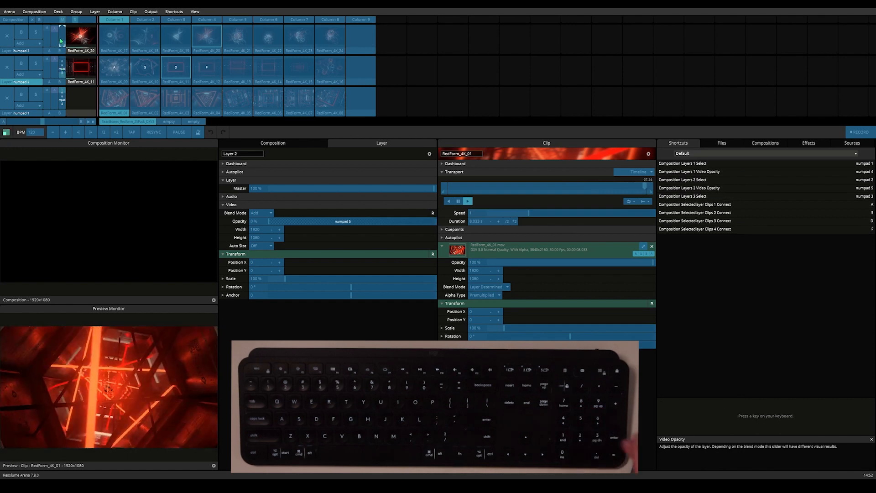
{"action": "key", "text": "KP_6"}
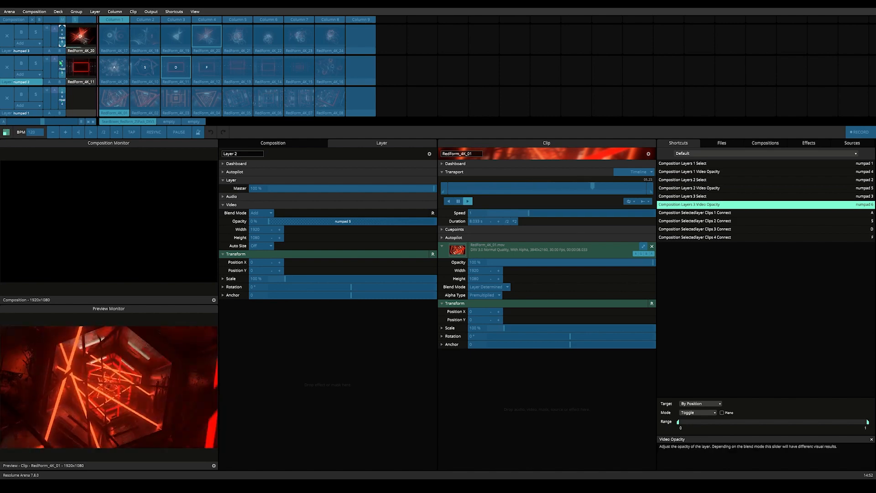
{"action": "left_click", "coordinate": [174, 11]}
{"action": "left_click", "coordinate": [181, 52]}
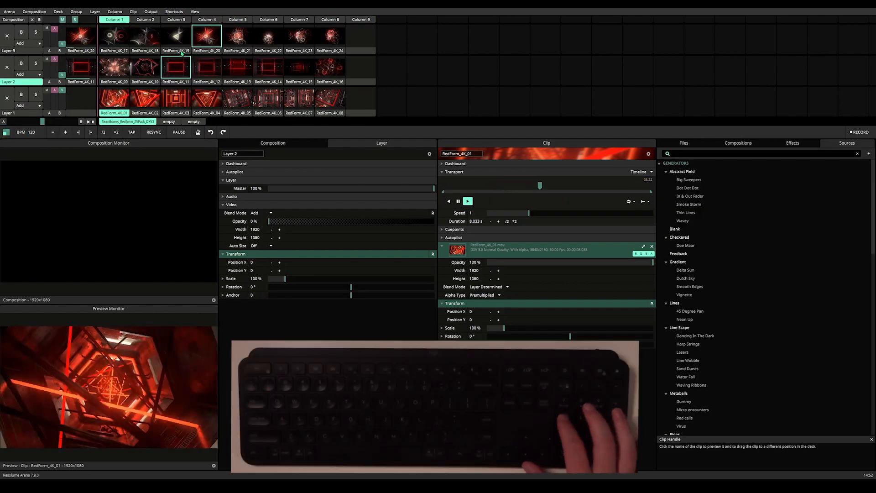
Test the numpad 4 shortcut by toggling Layer 1's video opacity off and on.
{"action": "key", "text": "4"}
{"action": "key", "text": "4"}
{"action": "key", "text": "4"}
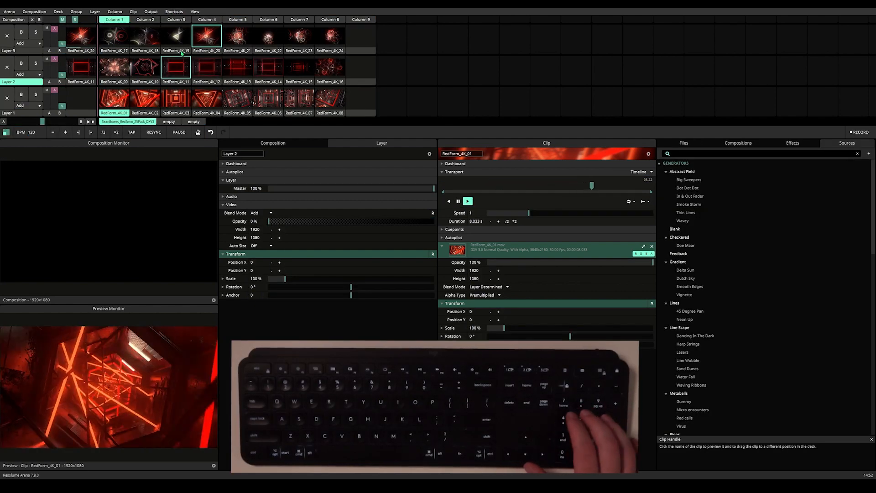
{"action": "key", "text": "4"}
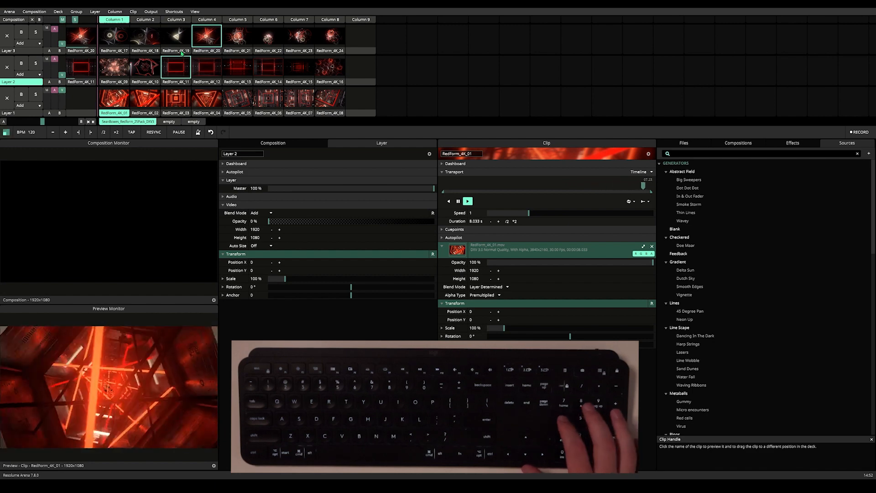
Trigger RedForm_4K_01 in Column 1 of Layer 1 and toggle the layer's video opacity repeatedly through numpad 4, ending fully visible.
{"action": "left_click", "coordinate": [122, 100]}
{"action": "key", "text": "4"}
{"action": "key", "text": "4"}
{"action": "key", "text": "4"}
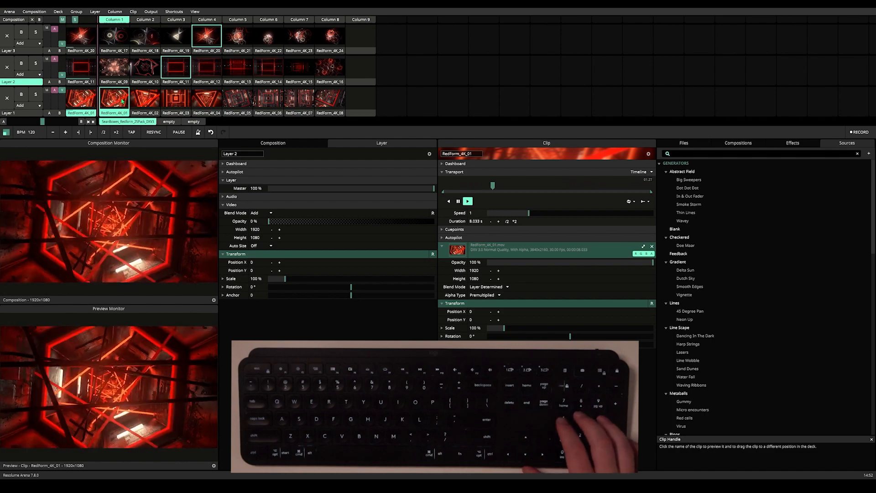
{"action": "key", "text": "4"}
{"action": "key", "text": "4"}
{"action": "key", "text": "4"}
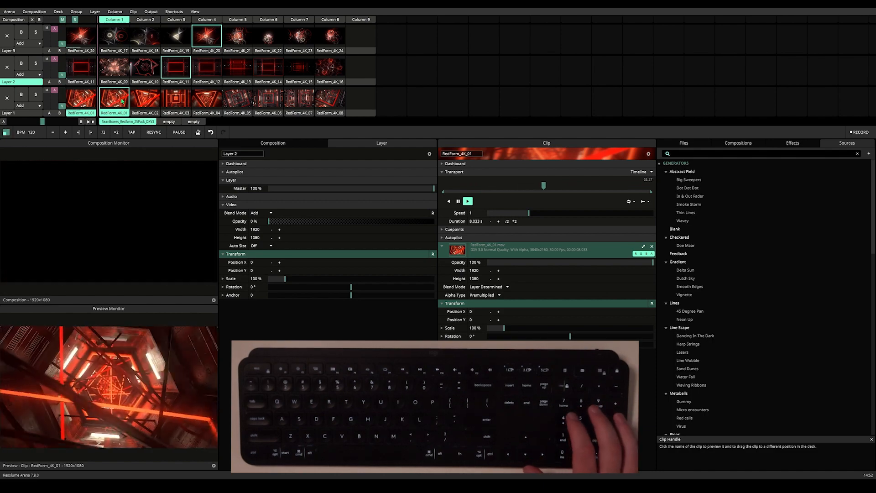
{"action": "key", "text": "4"}
{"action": "key", "text": "4"}
{"action": "key", "text": "4"}
{"action": "key", "text": "4"}
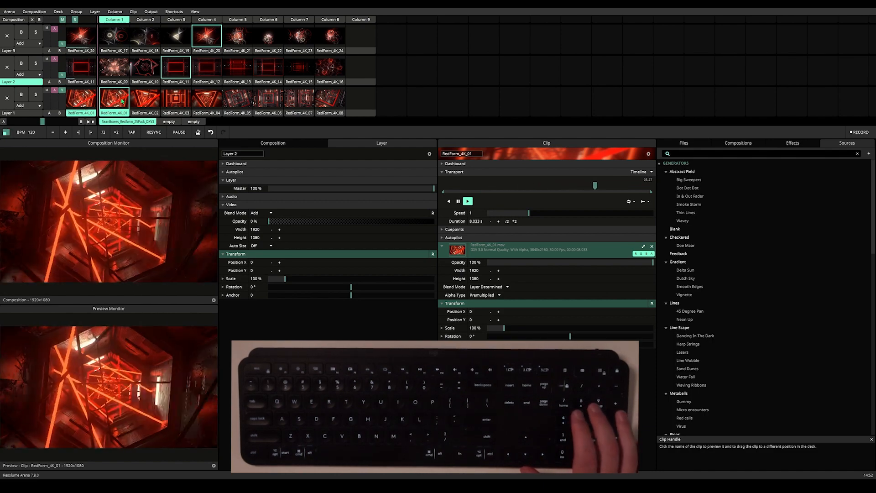
{"action": "key", "text": "4"}
{"action": "key", "text": "4"}
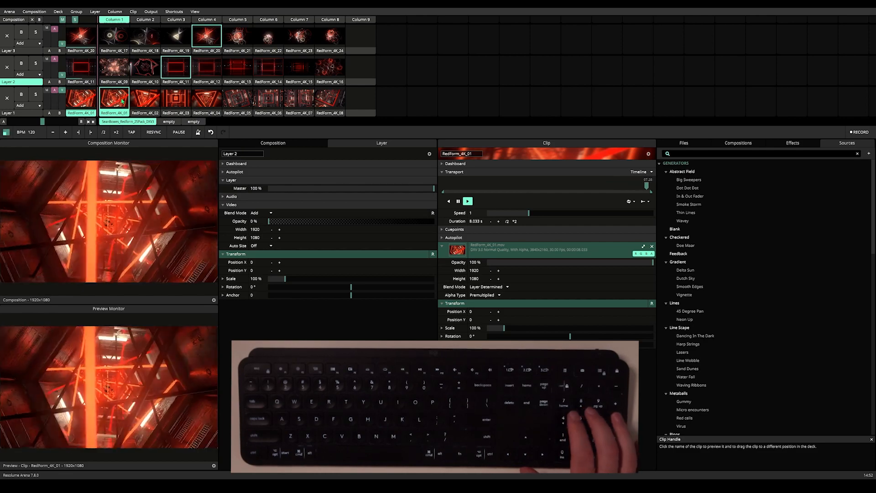
Toggle the video opacity of Layers 2 and 3 through numpad 5 and 6, and bring Layer 1 back through numpad 4.
{"action": "key", "text": "5"}
{"action": "key", "text": "5"}
{"action": "key", "text": "5"}
{"action": "key", "text": "5"}
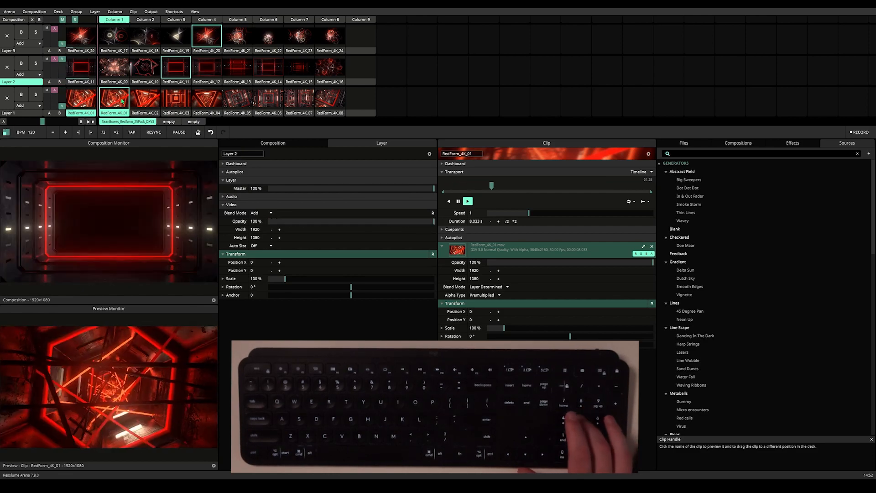
{"action": "key", "text": "6"}
{"action": "key", "text": "6"}
{"action": "key", "text": "6"}
{"action": "key", "text": "6"}
{"action": "key", "text": "4"}
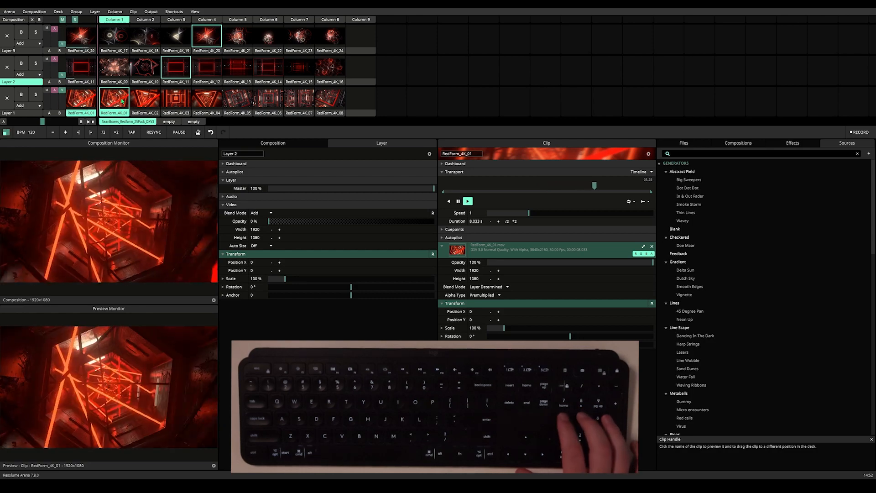
Flash Layers 2 and 3 over Layer 1 through their numpad opacity shortcuts, ending with Layer 2 off and Layer 3 on.
{"action": "key", "text": "5"}
{"action": "key", "text": "5"}
{"action": "key", "text": "5"}
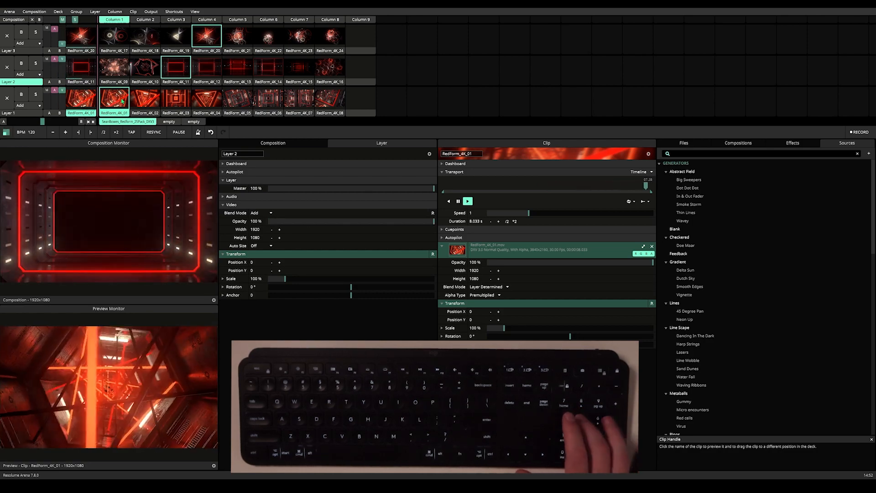
{"action": "key", "text": "5"}
{"action": "key", "text": "6"}
{"action": "key", "text": "6"}
{"action": "key", "text": "6"}
{"action": "key", "text": "6"}
{"action": "key", "text": "6"}
{"action": "key", "text": "6"}
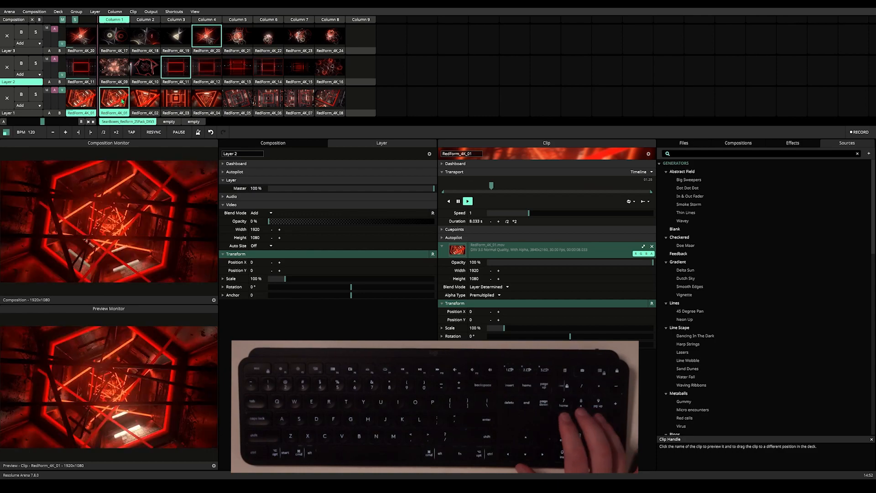
{"action": "key", "text": "6"}
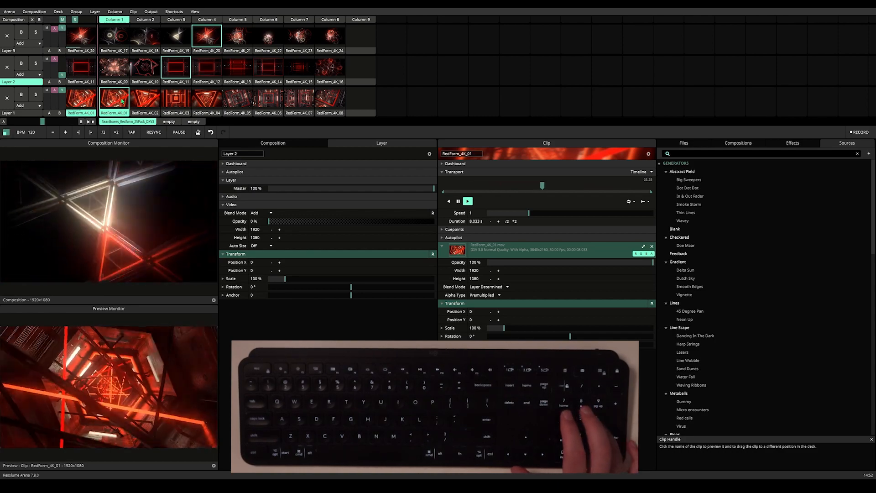
Switch off Layer 3 through numpad 6, flash Layer 2 through numpad 5, and toggle Layer 1 repeatedly through numpad 4, ending visible.
{"action": "key", "text": "6"}
{"action": "key", "text": "5"}
{"action": "key", "text": "5"}
{"action": "key", "text": "4"}
{"action": "key", "text": "4"}
{"action": "key", "text": "4"}
{"action": "key", "text": "4"}
{"action": "key", "text": "4"}
{"action": "key", "text": "4"}
{"action": "key", "text": "4"}
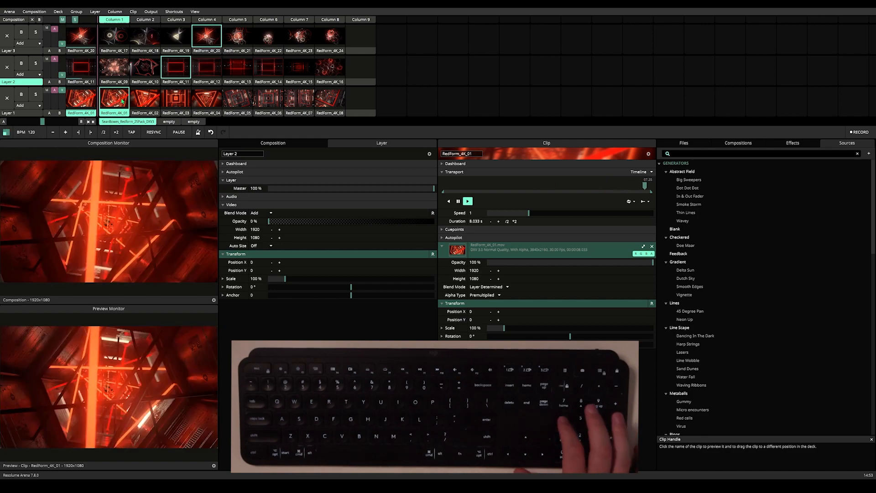
Keep toggling Layer 1's video opacity through numpad 4, then Layer 2's through numpad 5, ending with all three layers off.
{"action": "key", "text": "4"}
{"action": "key", "text": "4"}
{"action": "key", "text": "4"}
{"action": "key", "text": "4"}
{"action": "key", "text": "4"}
{"action": "key", "text": "4"}
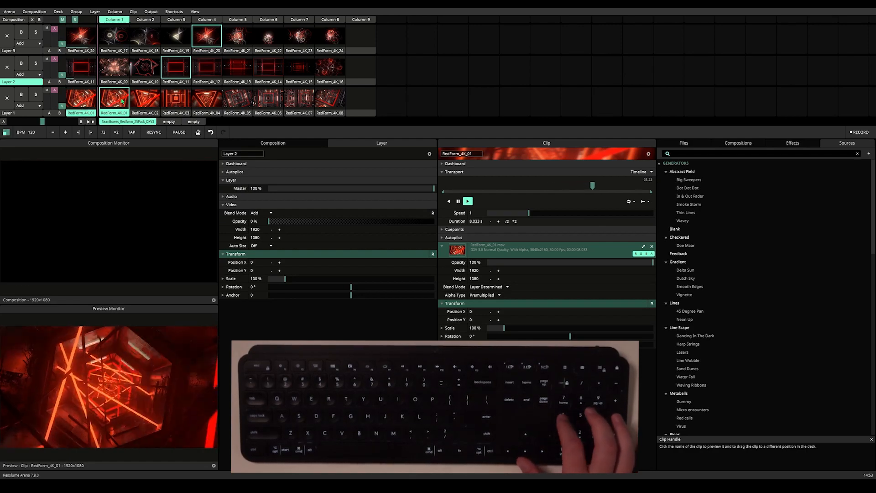
{"action": "key", "text": "4"}
{"action": "key", "text": "5"}
{"action": "key", "text": "5"}
{"action": "key", "text": "5"}
{"action": "key", "text": "5"}
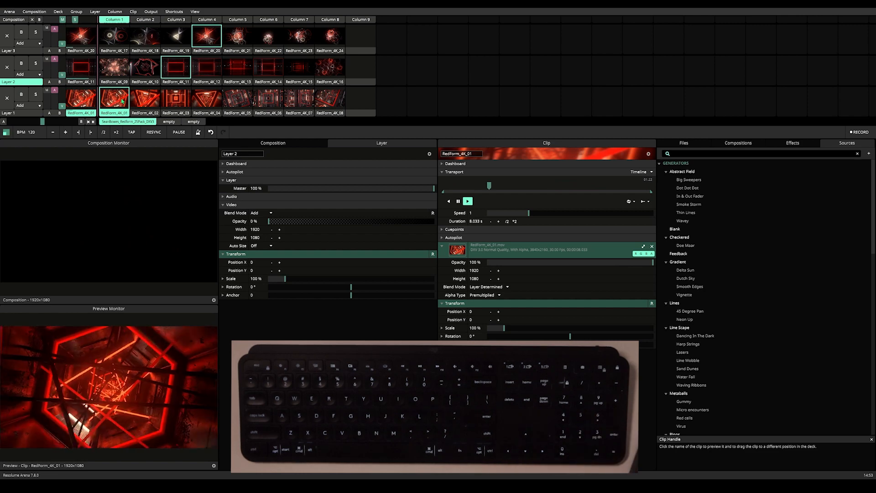
Enter keyboard shortcut editing and enable Piano mode for Layer 1's video opacity shortcut.
{"action": "left_click", "coordinate": [174, 13]}
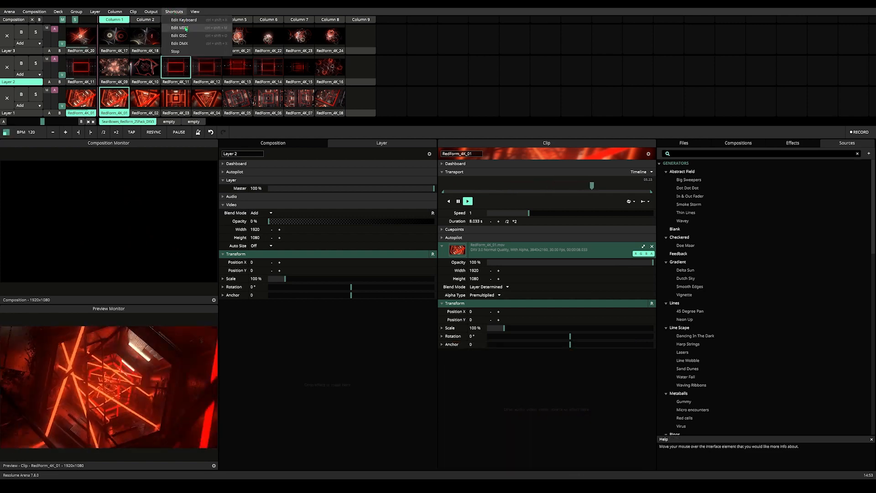
{"action": "left_click", "coordinate": [182, 20]}
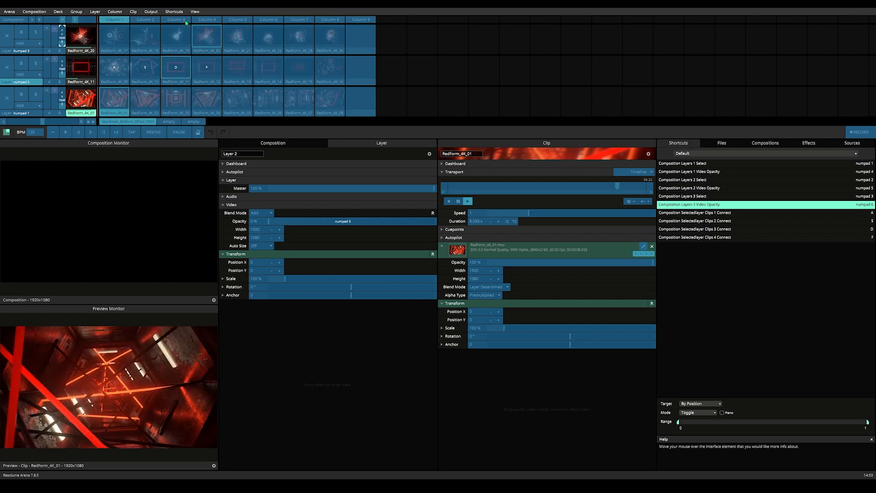
{"action": "left_click", "coordinate": [62, 98]}
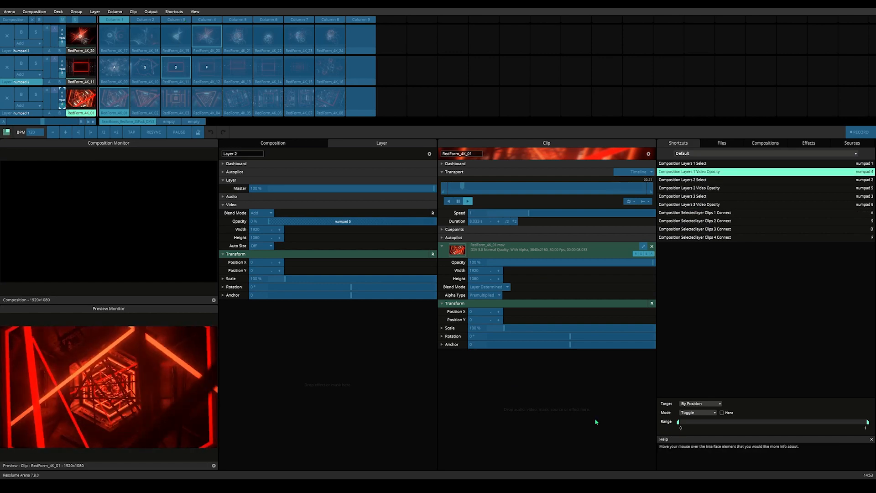
{"action": "left_click", "coordinate": [722, 413]}
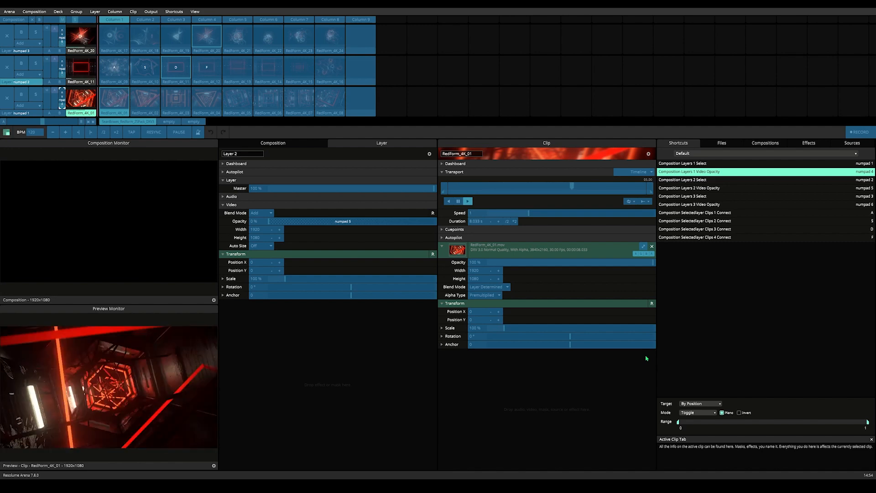
Enable Piano mode for the Layer 2 and Layer 3 video opacity shortcuts and leave shortcut editing.
{"action": "left_click", "coordinate": [62, 68]}
{"action": "left_click", "coordinate": [721, 413]}
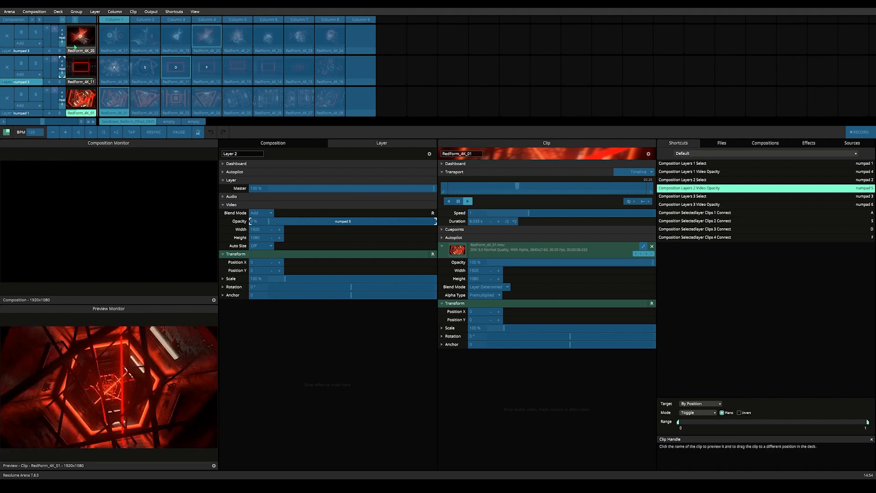
{"action": "left_click", "coordinate": [62, 37]}
{"action": "left_click", "coordinate": [722, 413]}
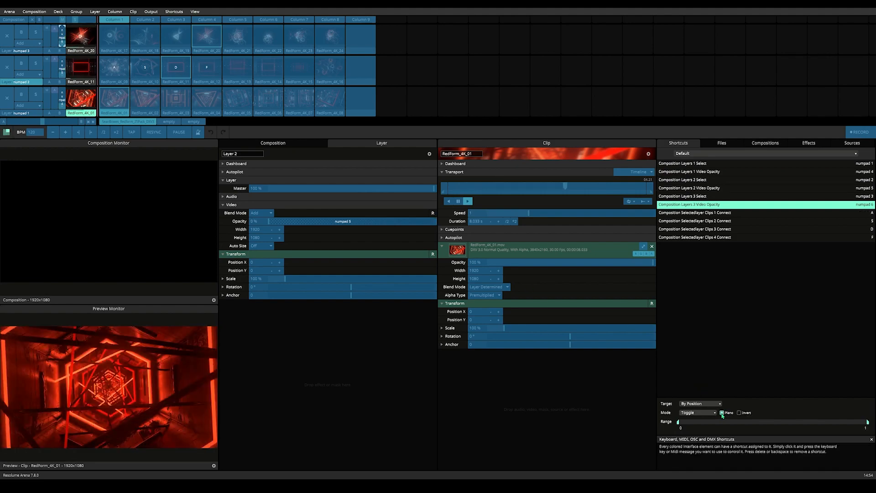
{"action": "left_click", "coordinate": [175, 12]}
{"action": "left_click", "coordinate": [184, 54]}
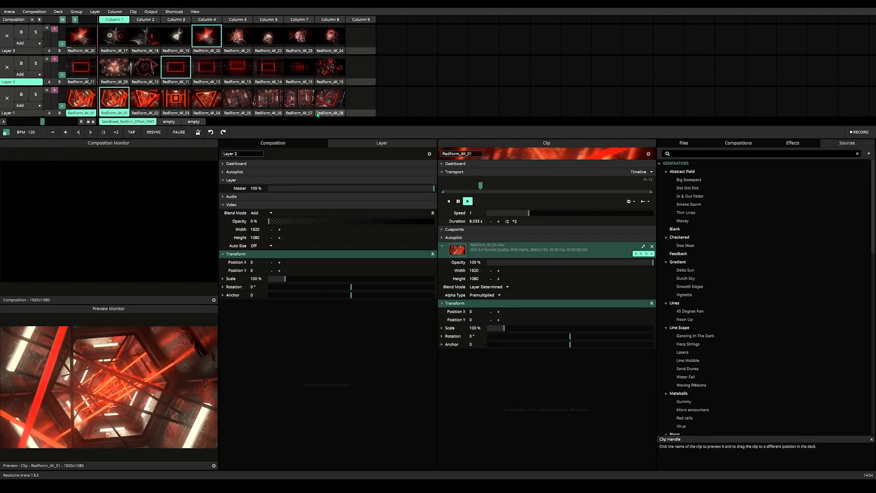
Test Piano mode on Layer 1 by holding and repeatedly tapping its numpad 4 opacity shortcut.
{"action": "key", "text": "KP_4"}
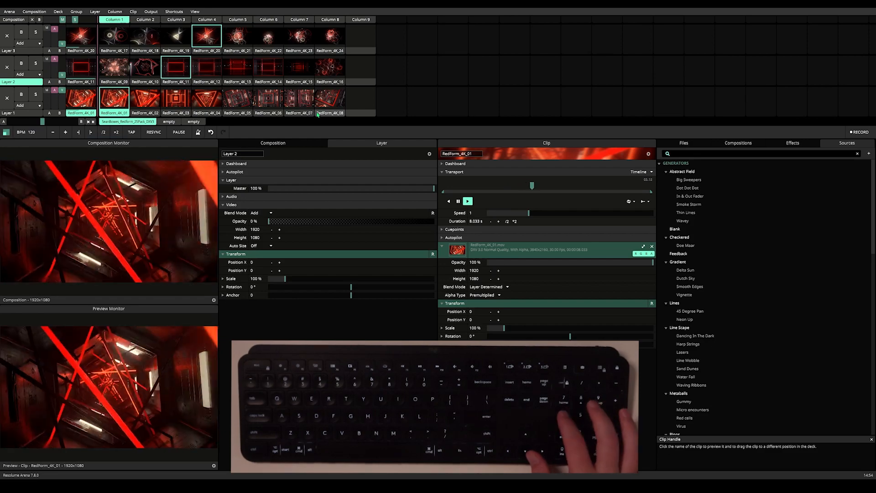
{"action": "key", "text": "KP_4"}
{"action": "key", "text": "KP_4"}
{"action": "key", "text": "KP_4"}
{"action": "key", "text": "KP_4"}
{"action": "key", "text": "KP_4"}
{"action": "key", "text": "KP_4"}
{"action": "key", "text": "KP_4"}
{"action": "key", "text": "KP_4"}
{"action": "key", "text": "KP_4"}
{"action": "key", "text": "KP_4"}
{"action": "key", "text": "KP_4"}
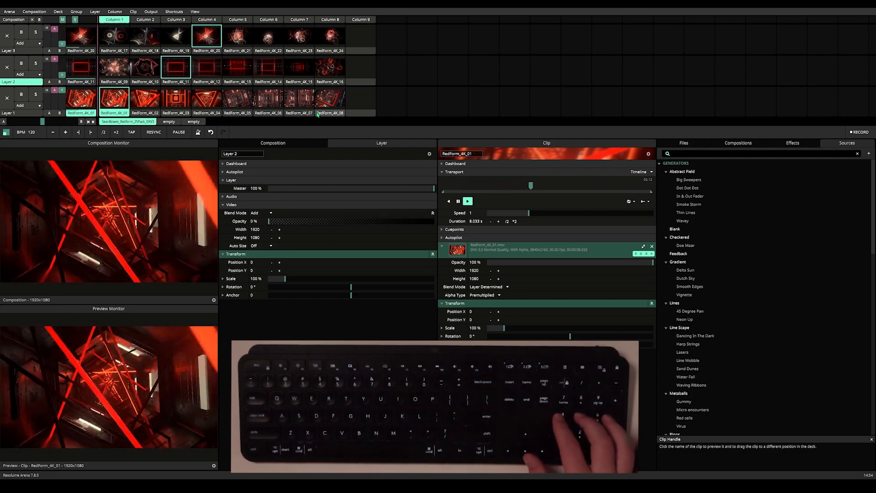
Flash Layers 1, 2 and 3 in alternation through their Piano-mode opacity shortcuts on numpad 4, 5 and 6.
{"action": "key", "text": "KP_5"}
{"action": "key", "text": "KP_4"}
{"action": "key", "text": "KP_6"}
{"action": "key", "text": "KP_4"}
{"action": "key", "text": "KP_5"}
{"action": "key", "text": "KP_6"}
{"action": "key", "text": "KP_5"}
{"action": "key", "text": "KP_4"}
{"action": "key", "text": "KP_5"}
{"action": "key", "text": "KP_4"}
{"action": "key", "text": "KP_5"}
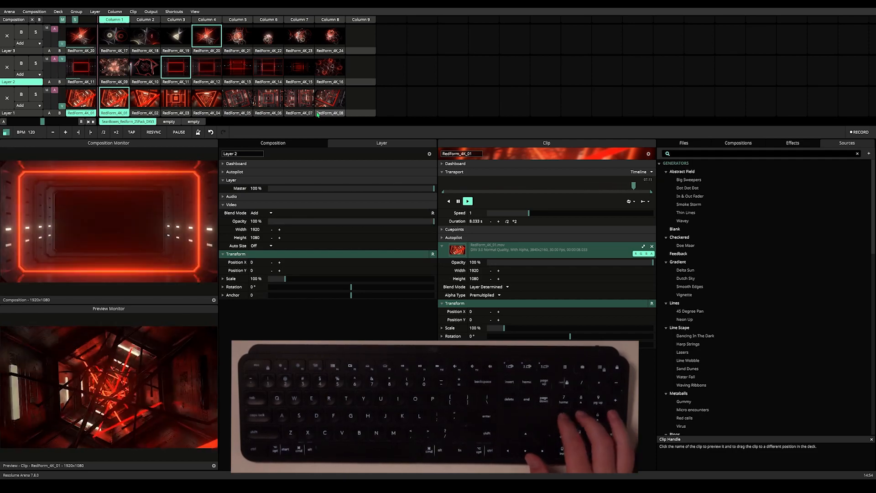
{"action": "key", "text": "KP_4"}
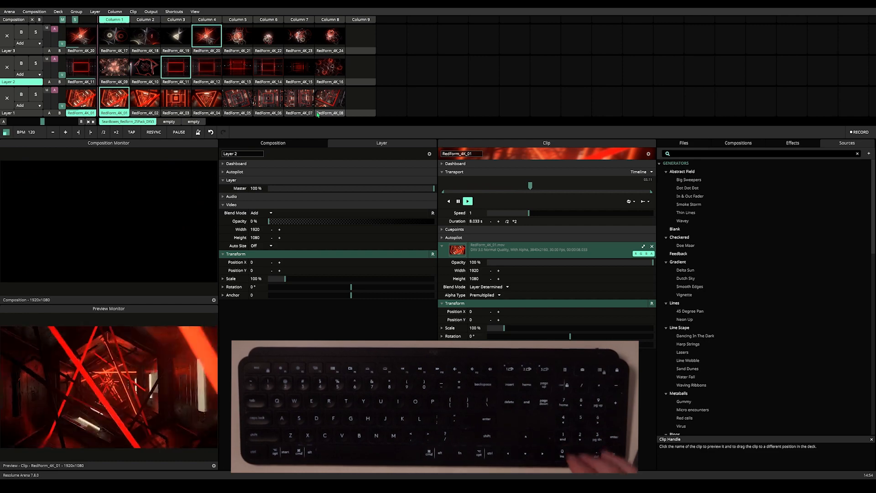
Use the layer and clip shortcuts to trigger RedForm_4K_02 on Layer 1, RedForm_4K_10 on Layer 2 and RedForm_4K_17 on Layer 3.
{"action": "key", "text": "KP_4"}
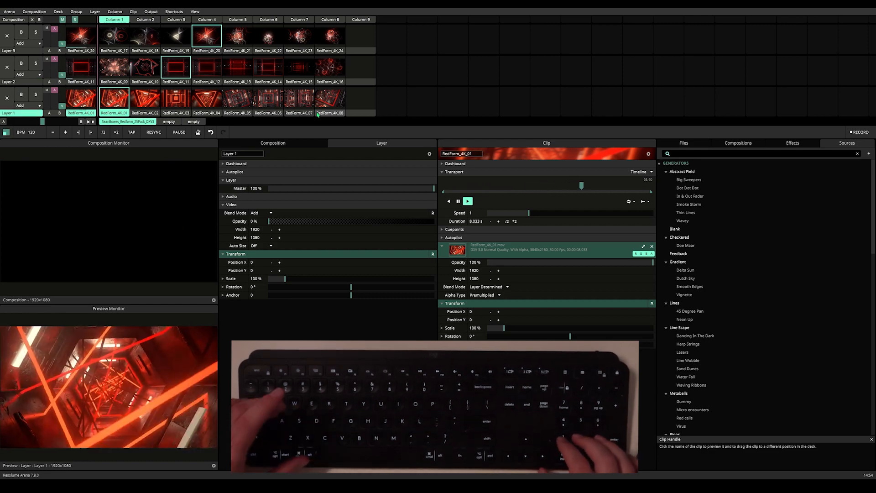
{"action": "key", "text": "w"}
{"action": "key", "text": "KP_2"}
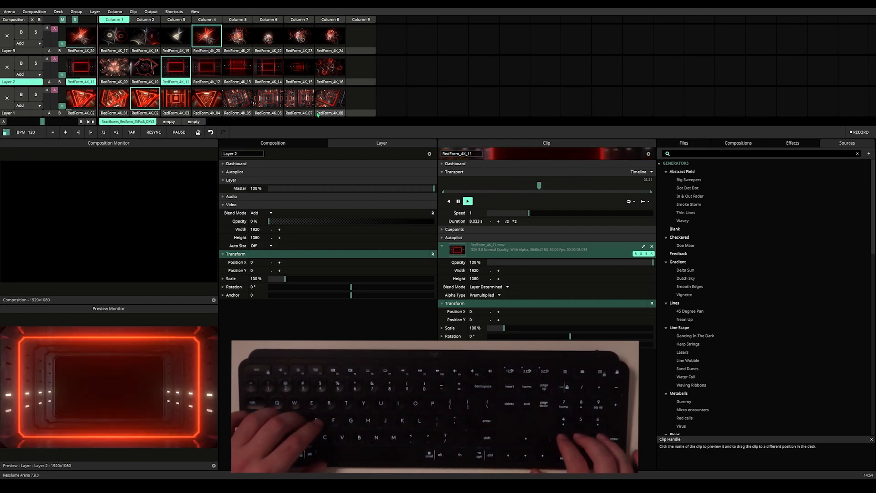
{"action": "key", "text": "w"}
{"action": "key", "text": "KP_3"}
{"action": "key", "text": "q"}
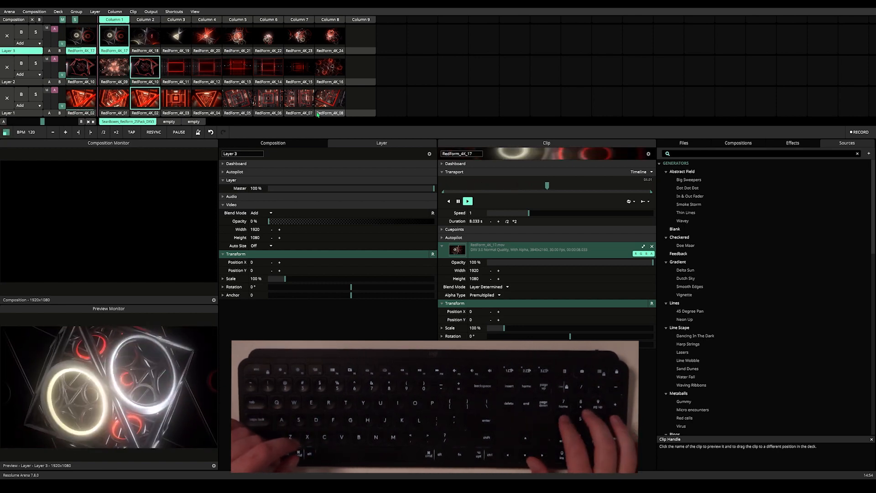
Flash the newly triggered clips on Layers 1, 2 and 3 through the numpad 4, 5 and 6 opacity shortcuts.
{"action": "key", "text": "KP_4"}
{"action": "key", "text": "KP_5"}
{"action": "key", "text": "KP_4"}
{"action": "key", "text": "KP_6"}
{"action": "key", "text": "KP_5"}
{"action": "key", "text": "KP_4"}
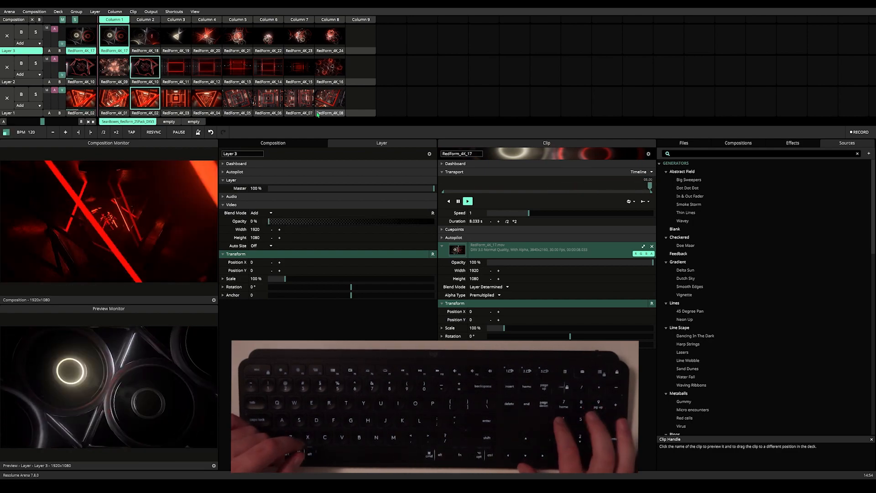
{"action": "key", "text": "KP_5"}
{"action": "key", "text": "KP_4"}
{"action": "key", "text": "KP_6"}
{"action": "key", "text": "KP_5"}
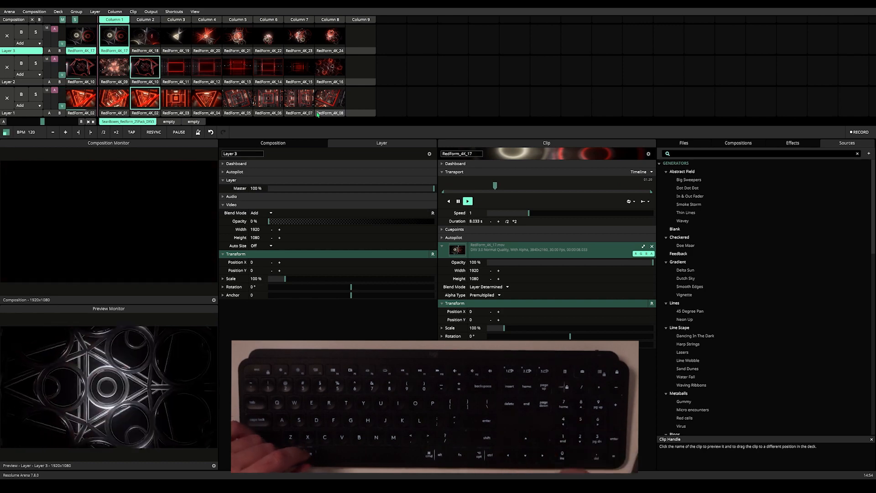
{"action": "key", "text": "KP_4"}
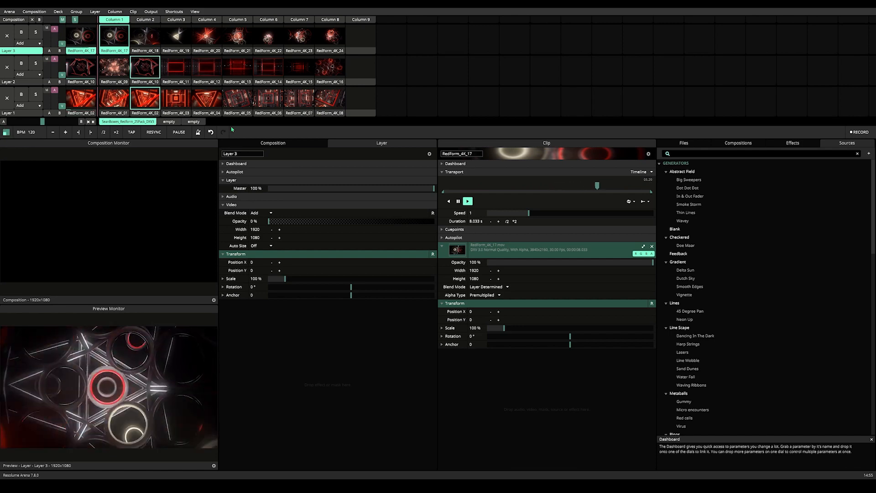
Assign the spacebar to the composition's Strobe effect bypass in Piano mode, leave shortcut editing, and try the shortcut.
{"action": "left_click", "coordinate": [282, 145]}
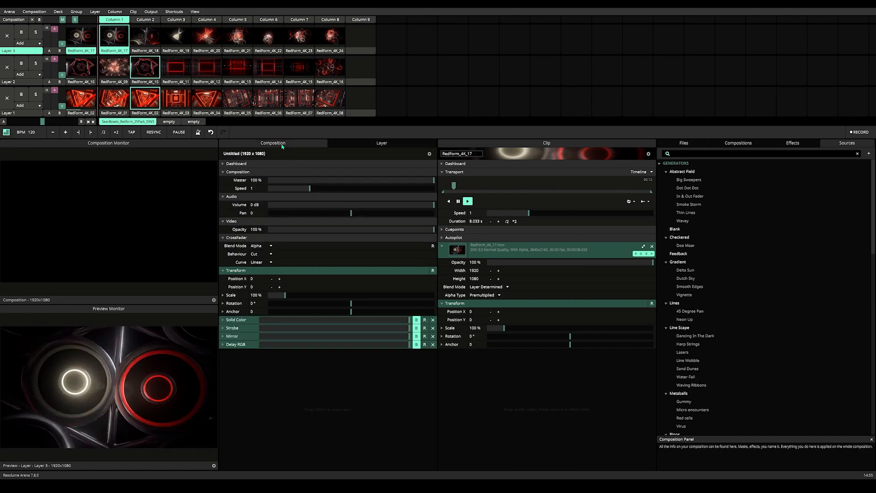
{"action": "left_click", "coordinate": [173, 11]}
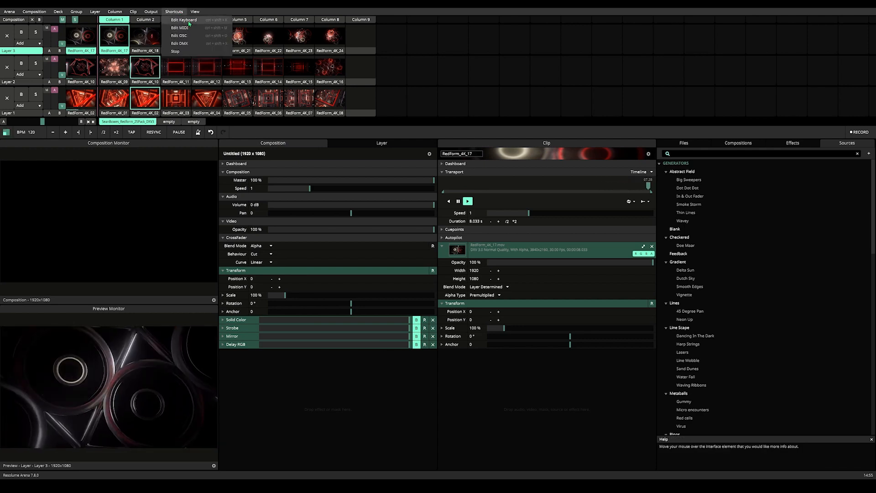
{"action": "left_click", "coordinate": [188, 20]}
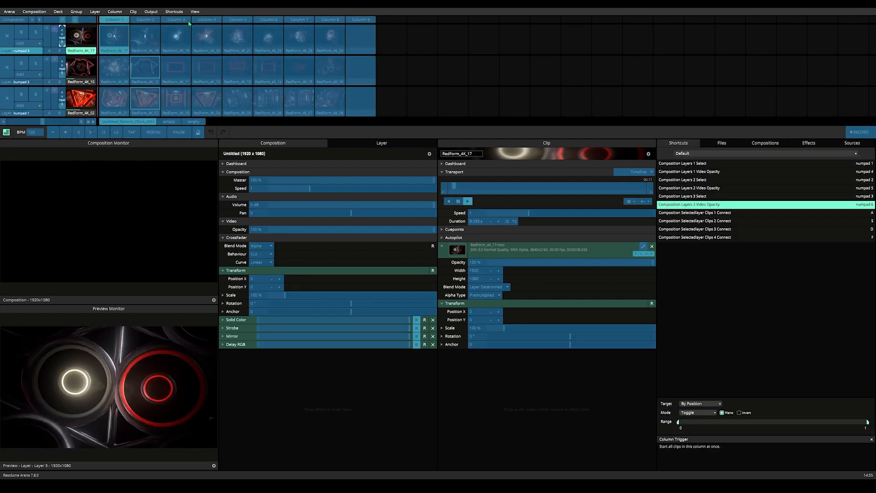
{"action": "left_click", "coordinate": [416, 329]}
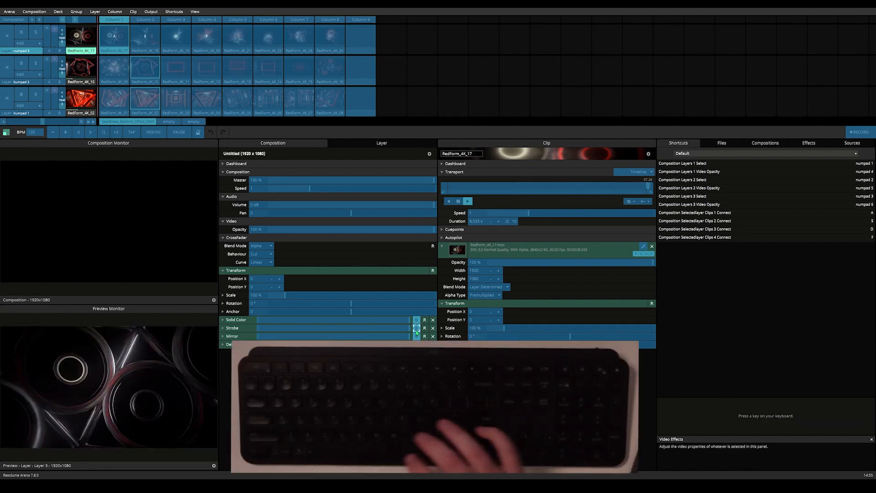
{"action": "key", "text": "space"}
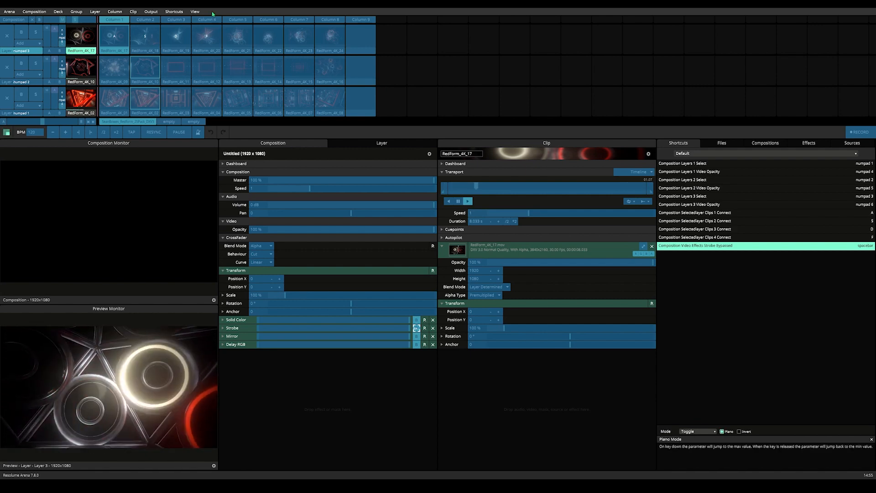
{"action": "left_click", "coordinate": [178, 14]}
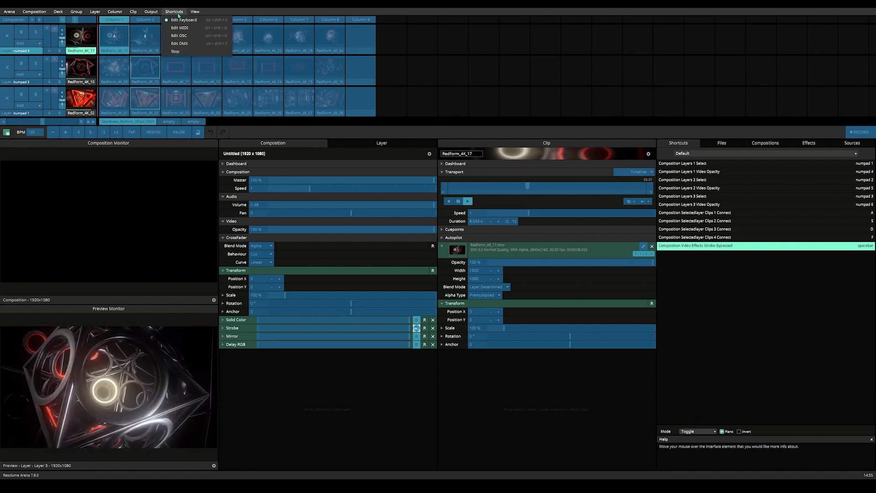
{"action": "left_click", "coordinate": [181, 47]}
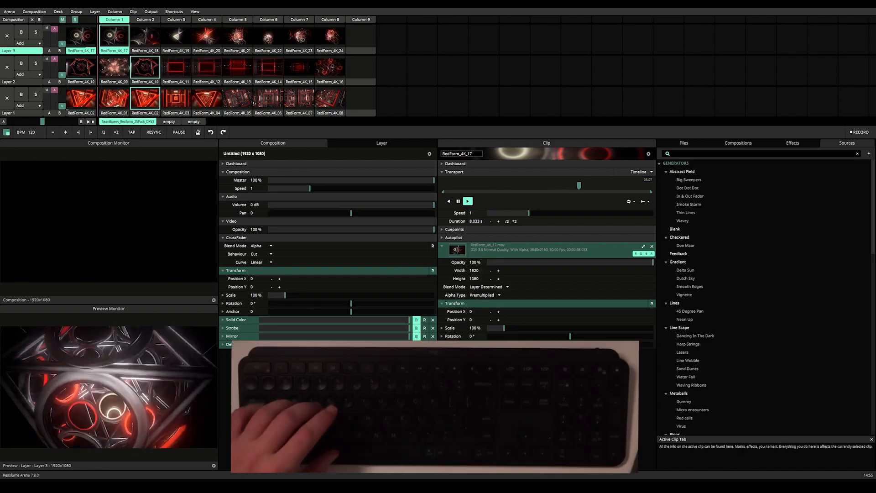
{"action": "key", "text": "r"}
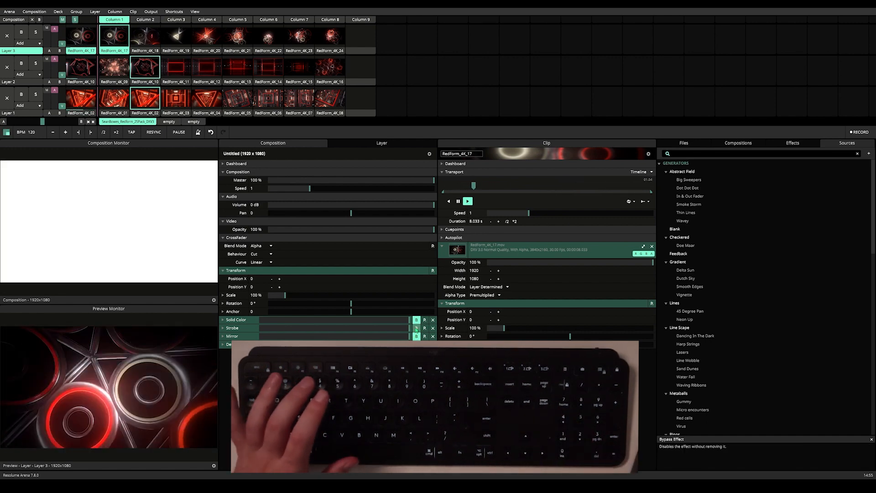
Enable Invert on the spacebar shortcut for the composition's Strobe bypass and leave shortcut editing.
{"action": "left_click", "coordinate": [174, 11]}
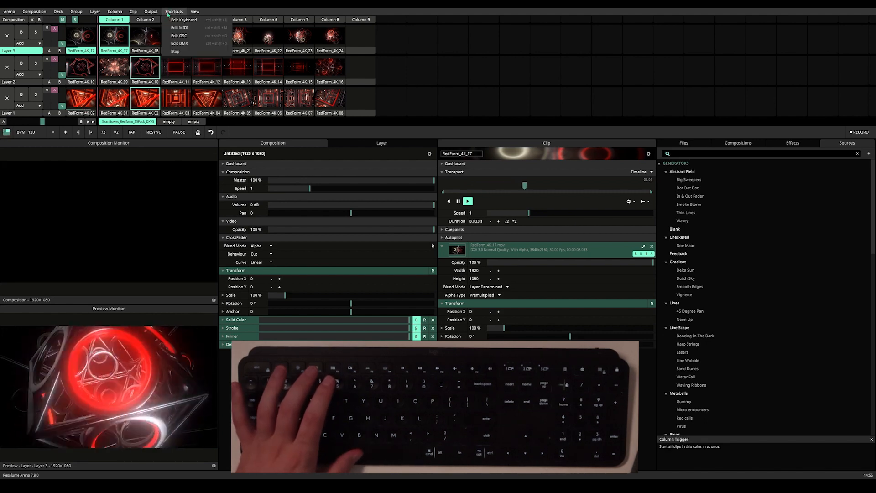
{"action": "left_click", "coordinate": [178, 21]}
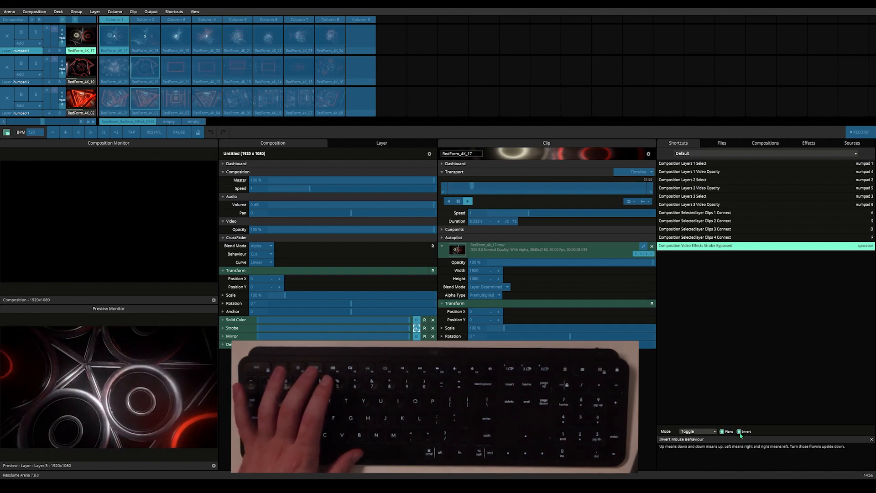
{"action": "left_click", "coordinate": [174, 11]}
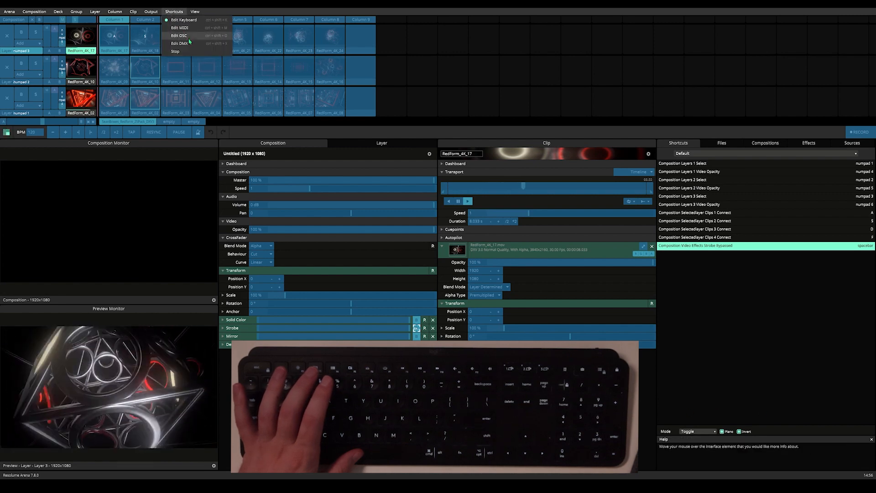
{"action": "left_click", "coordinate": [186, 51]}
Test the inverted spacebar shortcut by firing the composition's Strobe effect repeatedly.
{"action": "key", "text": "space"}
{"action": "key", "text": "space"}
{"action": "key", "text": "space"}
{"action": "key", "text": "space"}
{"action": "key", "text": "space"}
{"action": "key", "text": "space"}
{"action": "key", "text": "space"}
{"action": "key", "text": "space"}
{"action": "key", "text": "space"}
{"action": "key", "text": "space"}
{"action": "key", "text": "space"}
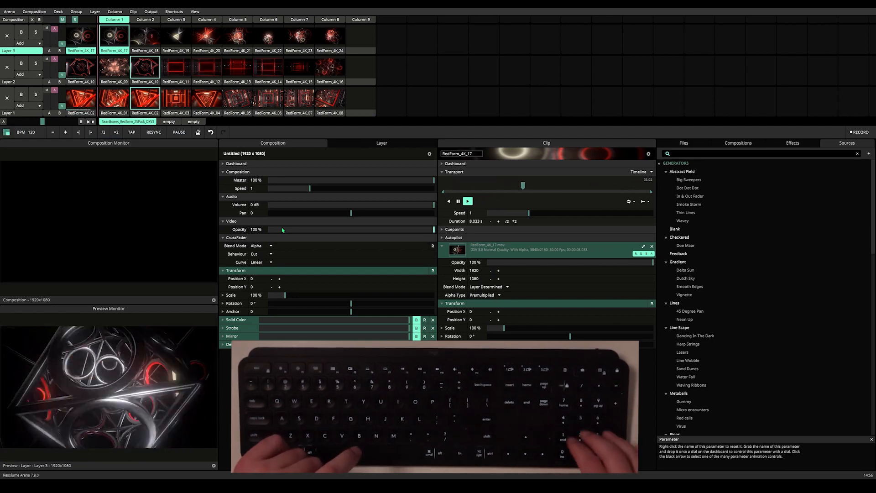
Flash Layers 1, 2 and 3 through numpad 4, 5 and 6 while adding Strobe bursts with the spacebar.
{"action": "key", "text": "4"}
{"action": "key", "text": "5"}
{"action": "key", "text": "4"}
{"action": "key", "text": "4"}
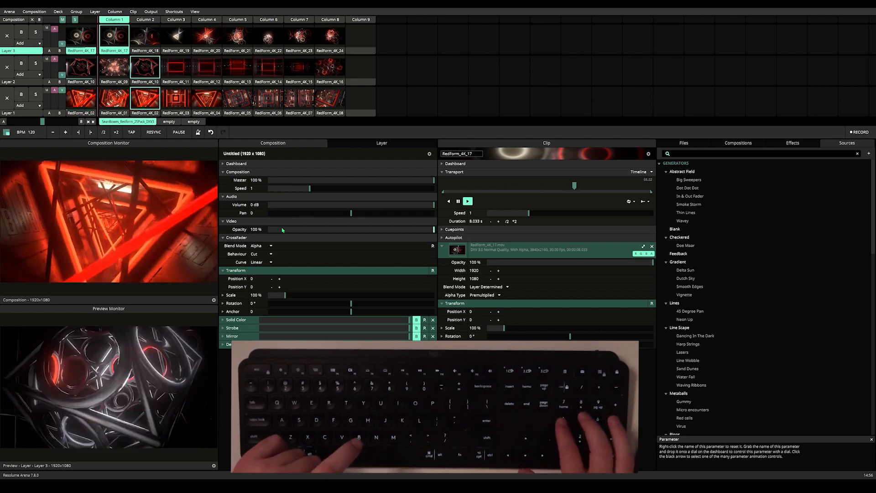
{"action": "key", "text": "space"}
{"action": "key", "text": "5"}
{"action": "key", "text": "4"}
{"action": "key", "text": "5"}
{"action": "key", "text": "space"}
{"action": "key", "text": "5"}
{"action": "key", "text": "6"}
{"action": "key", "text": "4"}
{"action": "key", "text": "space"}
{"action": "key", "text": "4"}
{"action": "key", "text": "4"}
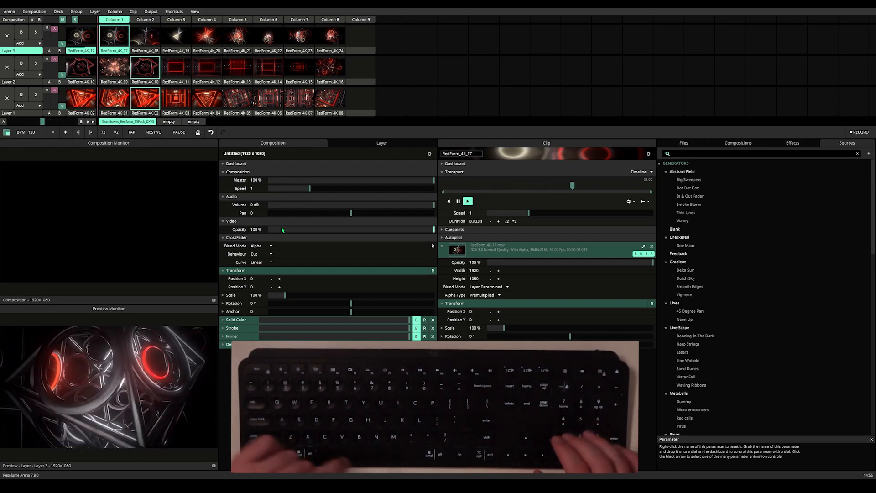